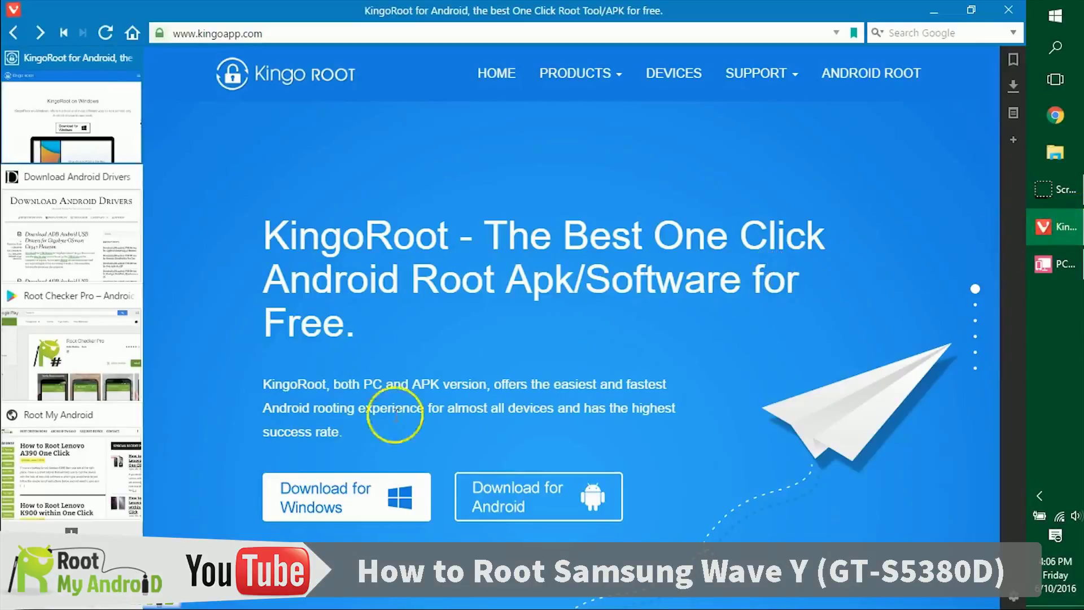
# Download and save KingoRoot (2).exe in Vivaldi, then switch to the Download Android Drivers site
pyautogui.click(314, 500)
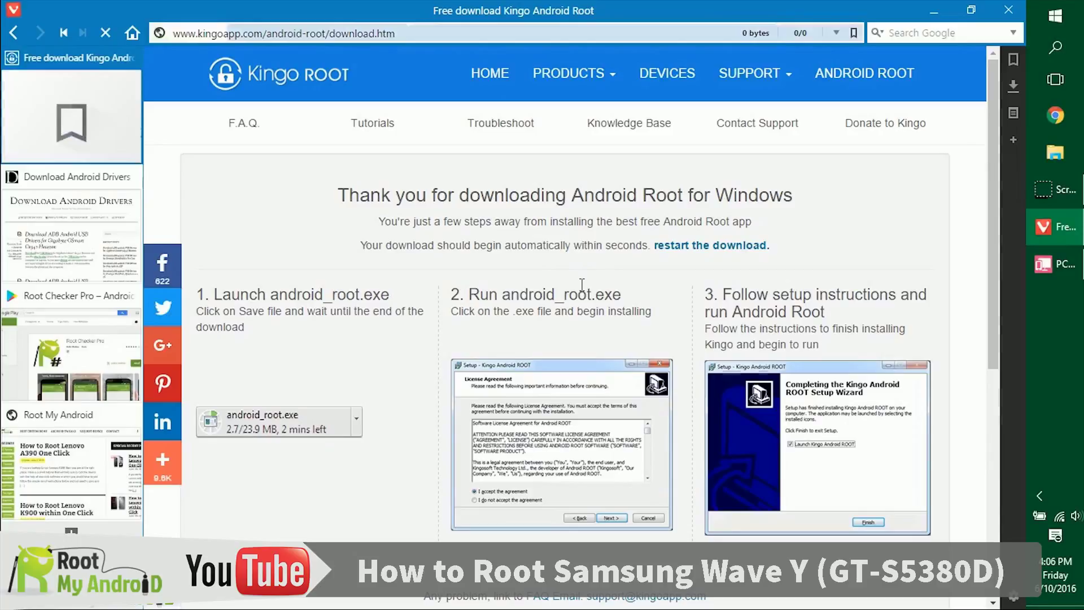
pyautogui.click(461, 190)
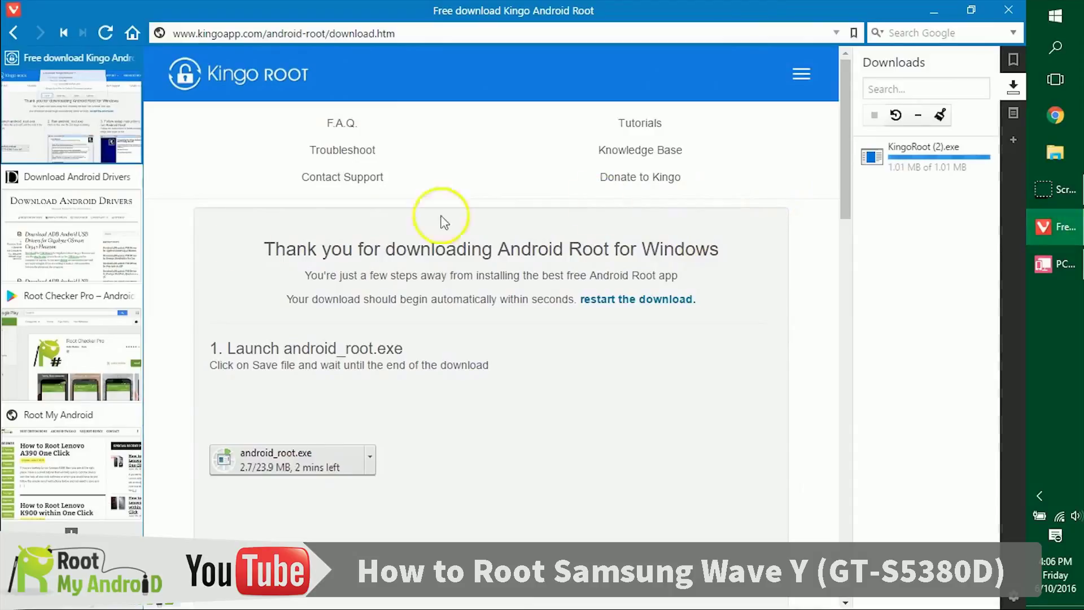
pyautogui.click(97, 235)
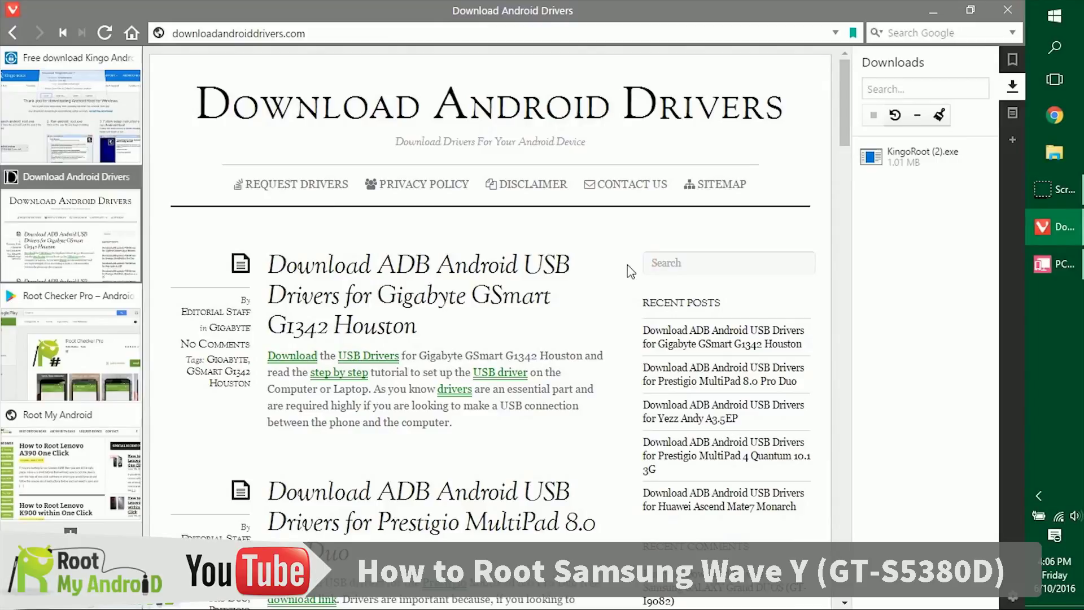
pyautogui.scroll(-10, 631, 272)
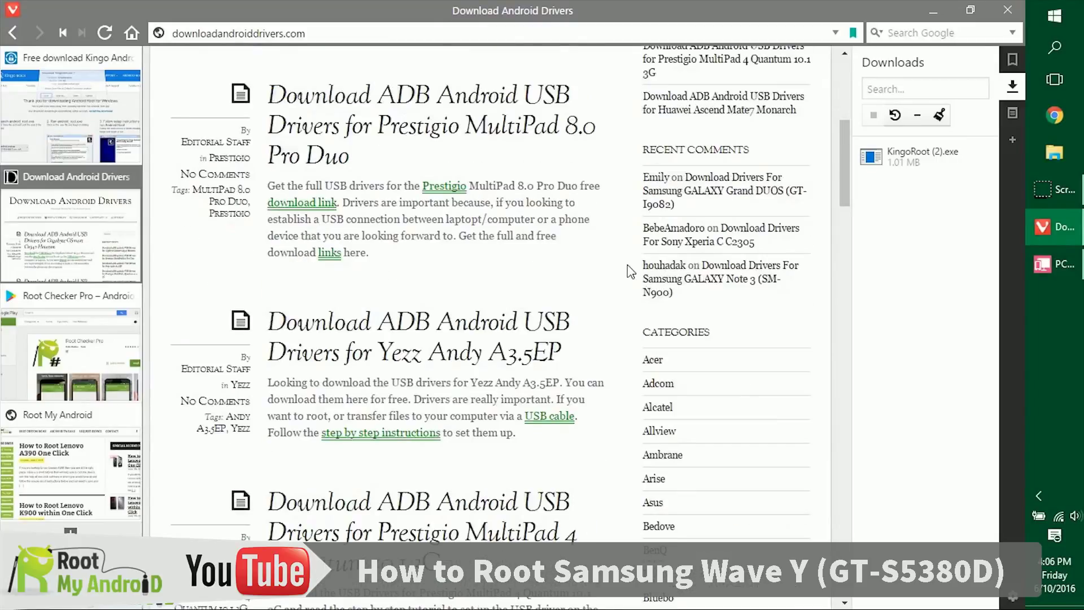
pyautogui.scroll(-2, 612, 291)
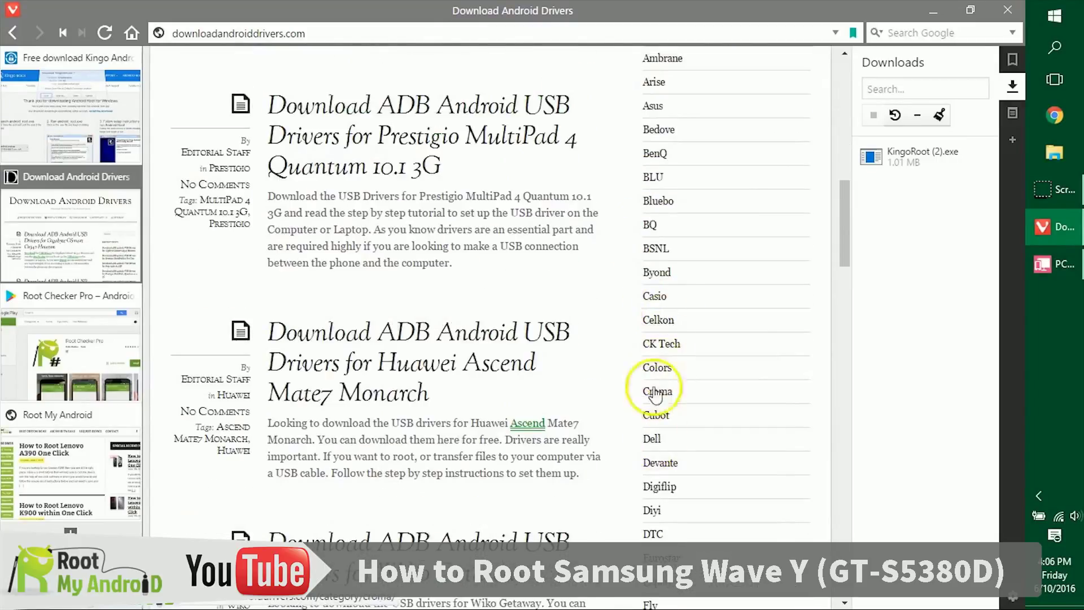
pyautogui.scroll(12, 649, 395)
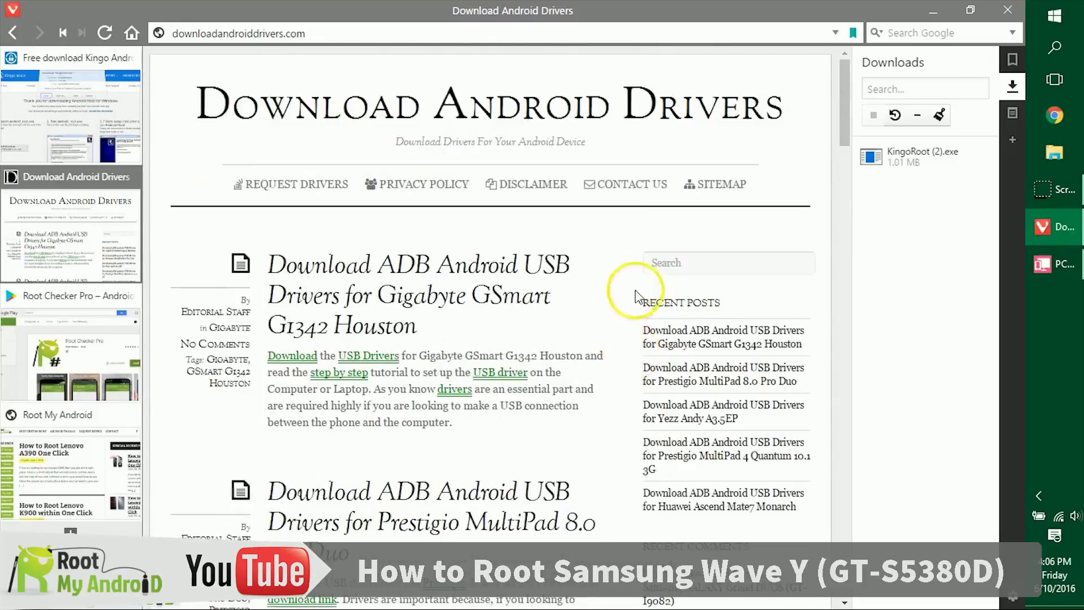
pyautogui.click(680, 263)
# Through PC Link, confirm USB debugging is checked in the phone's Developer options, then minimize the mirror
pyautogui.click(1061, 266)
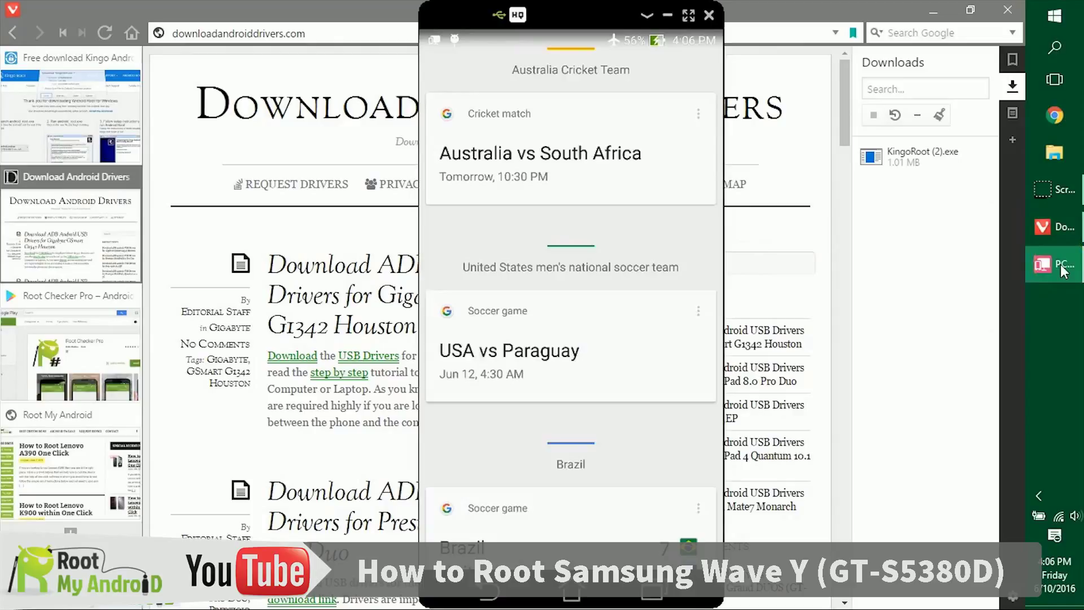
pyautogui.moveTo(647, 40); pyautogui.dragTo(642, 341)
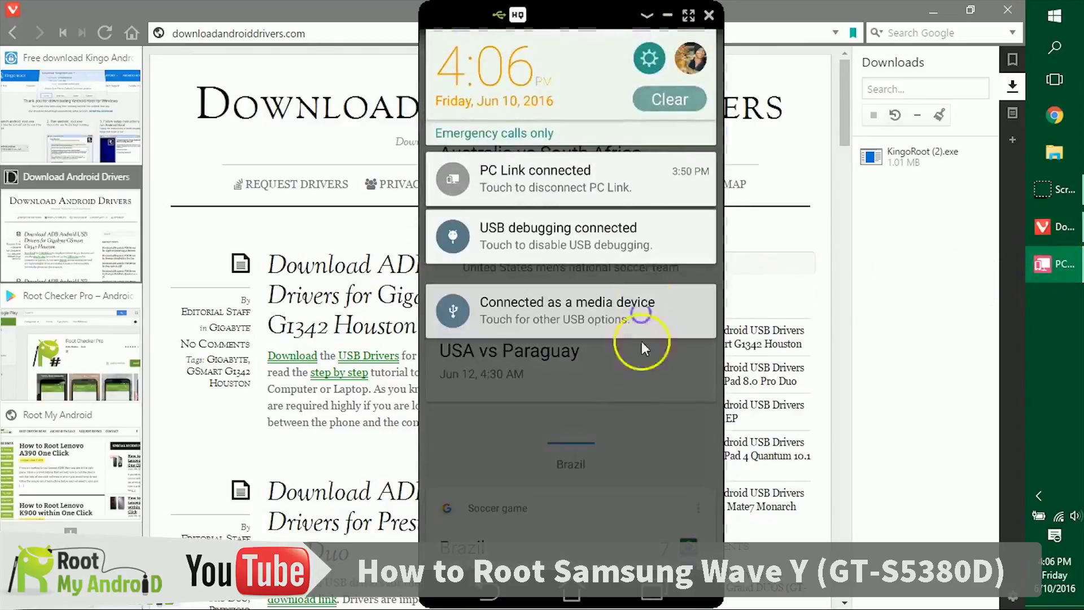
pyautogui.click(649, 52)
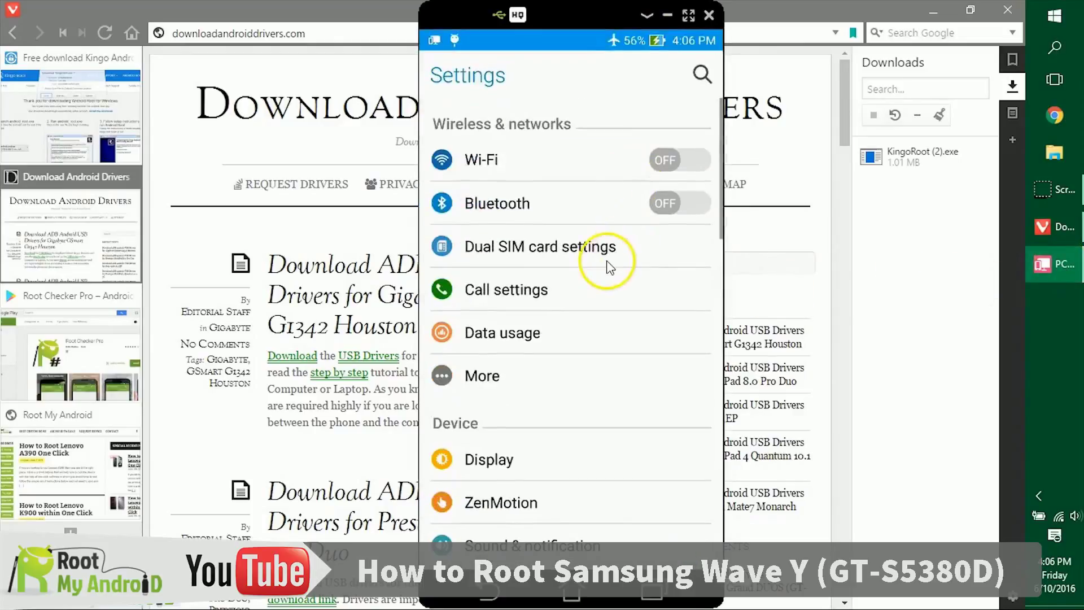
pyautogui.scroll(-15, 607, 262)
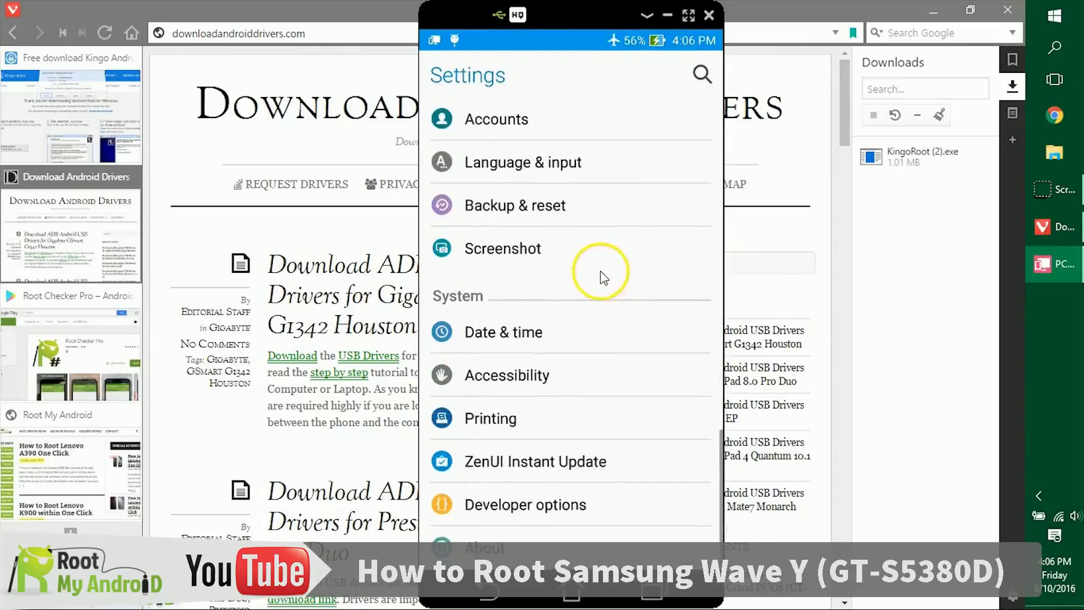
pyautogui.click(592, 505)
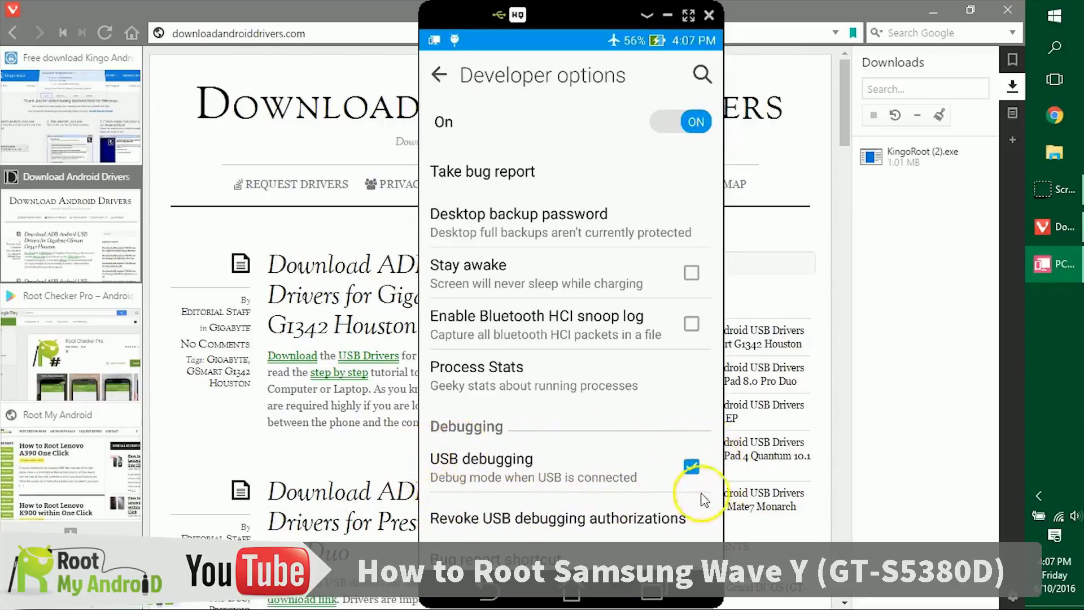
pyautogui.click(454, 428)
pyautogui.click(572, 593)
pyautogui.click(667, 15)
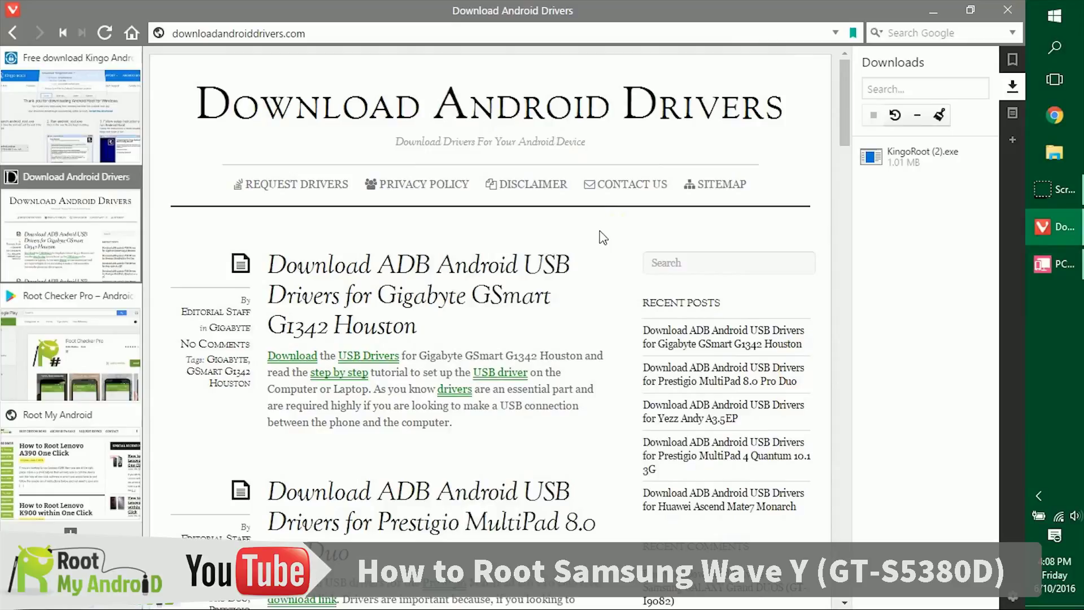
# Run the KingoRoot (2).exe installer and accept the KingoRoot licence agreement
pyautogui.click(929, 161)
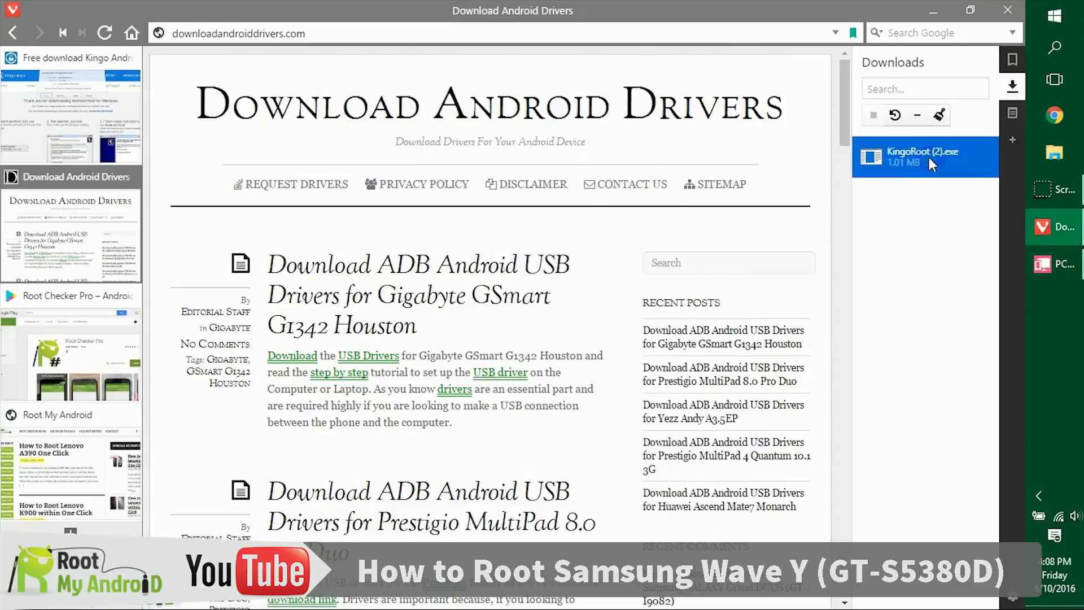
pyautogui.doubleClick(927, 154)
pyautogui.click(565, 328)
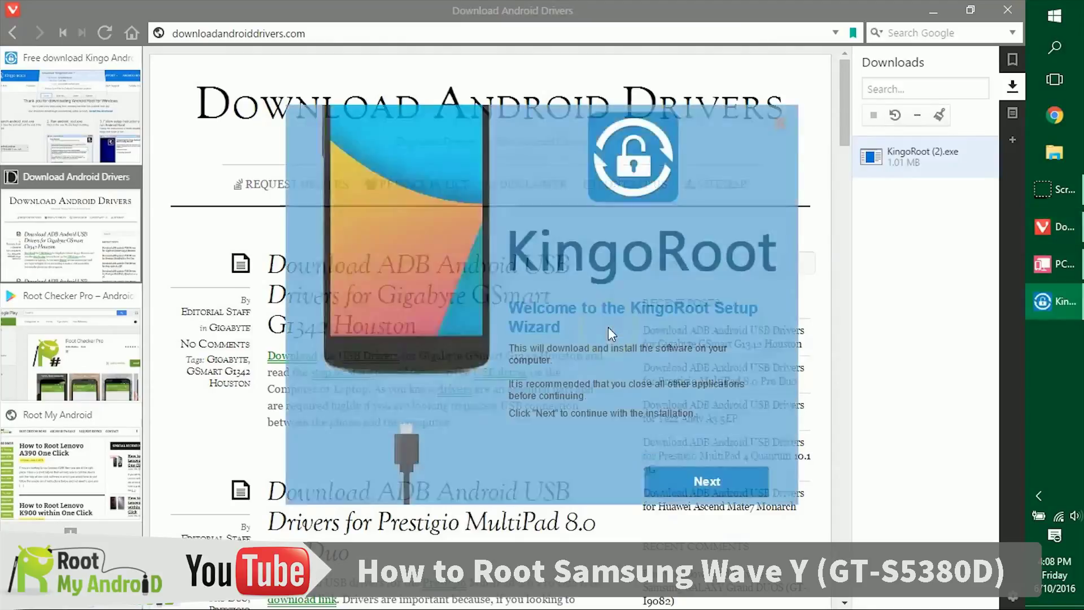
pyautogui.click(686, 480)
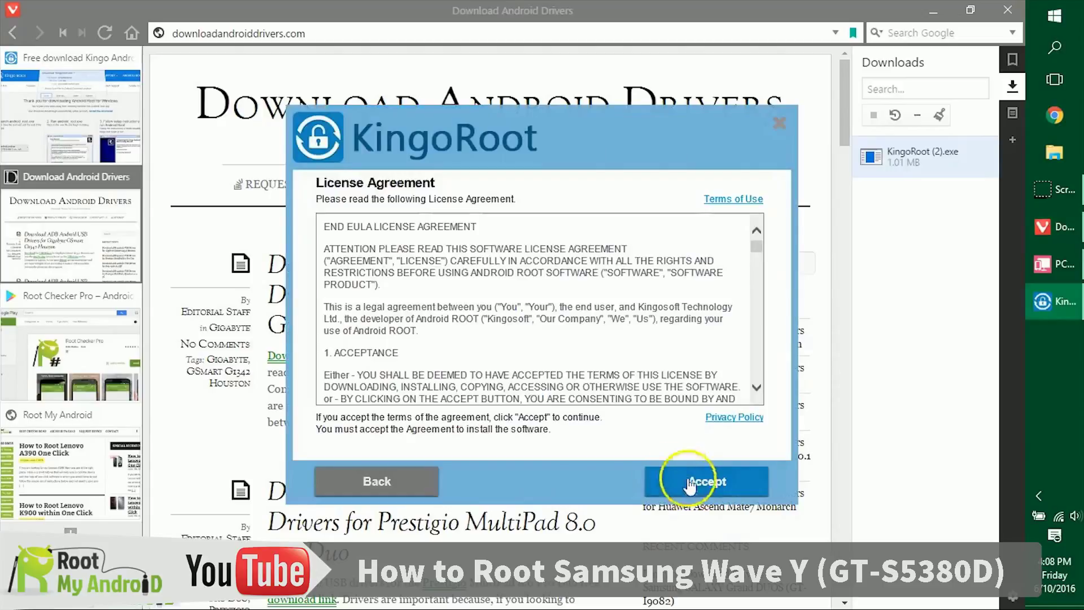
pyautogui.click(405, 477)
pyautogui.click(677, 483)
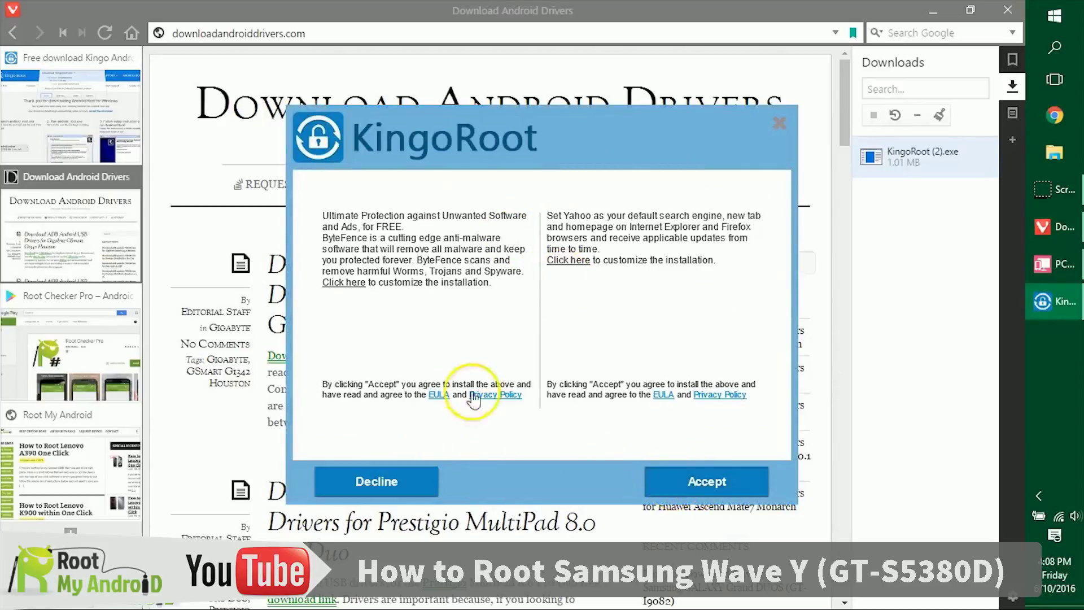
# Decline the ByteFence and Yahoo offers and finish installing, with KingoRoot launching on exit
pyautogui.click(388, 489)
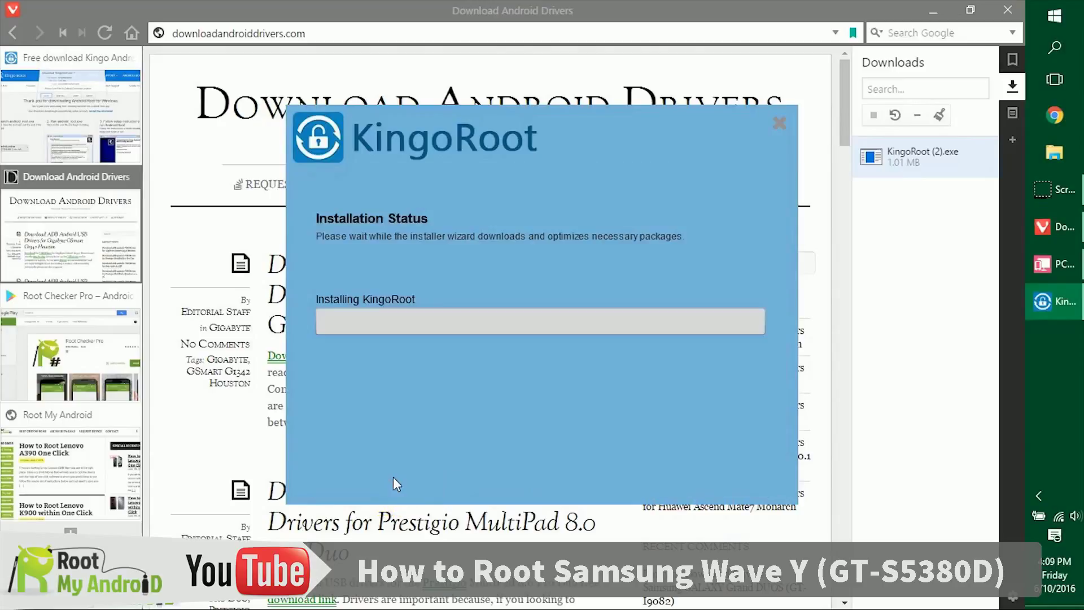
pyautogui.click(418, 452)
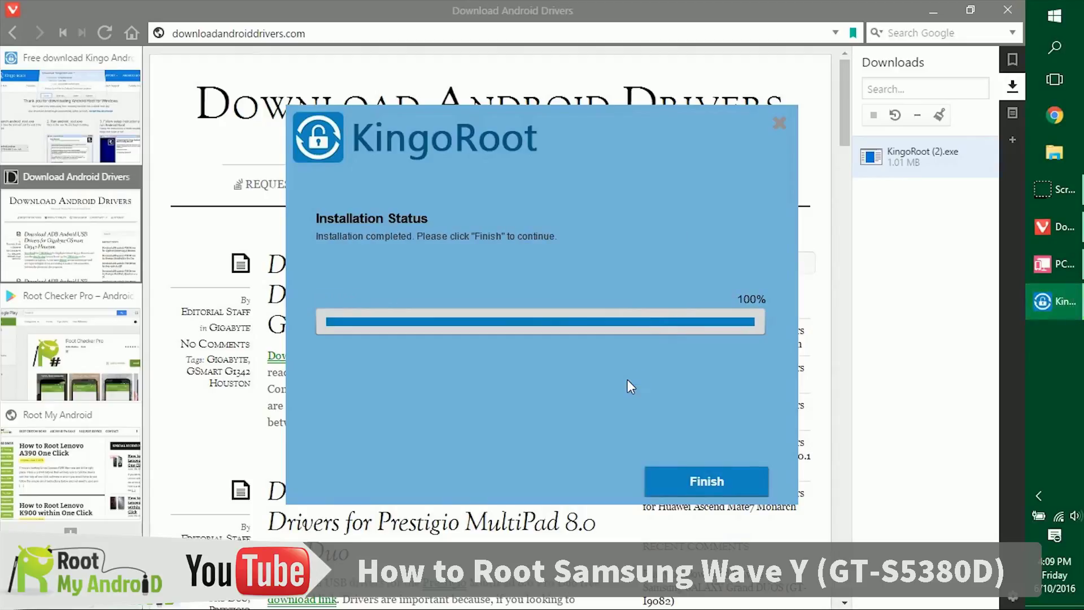
pyautogui.click(698, 481)
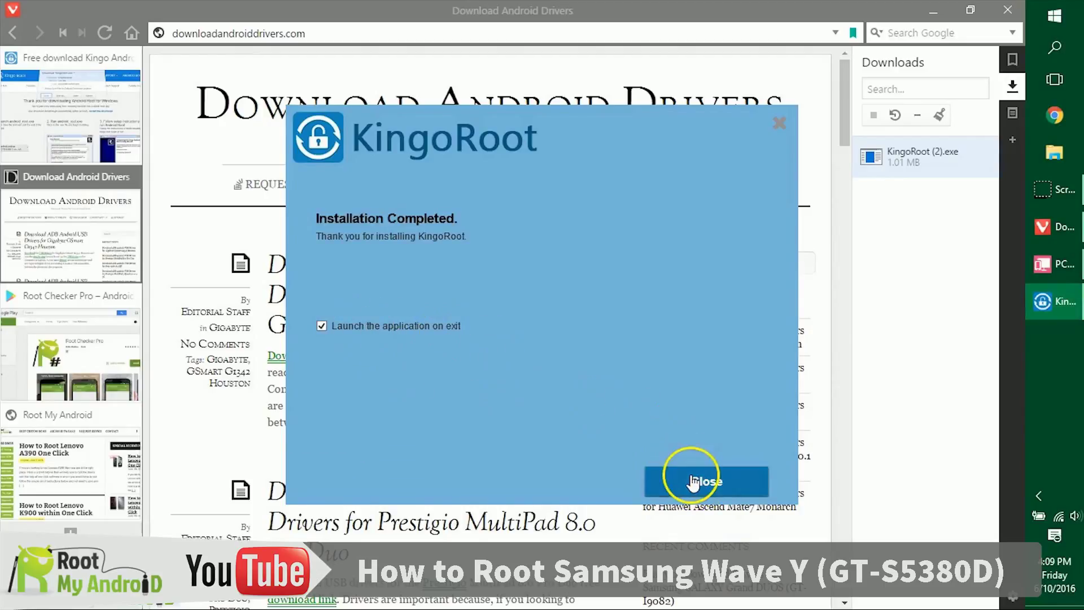
pyautogui.click(690, 480)
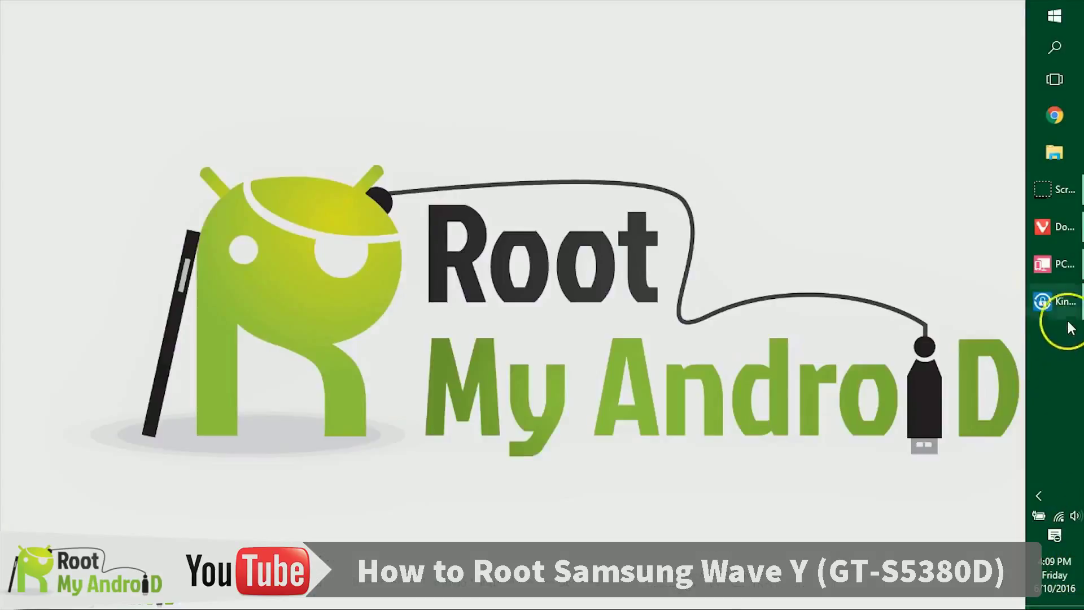
# Start rooting the detected Samsung Wave Y (GT-S5380D) in KingoRoot
pyautogui.click(1067, 315)
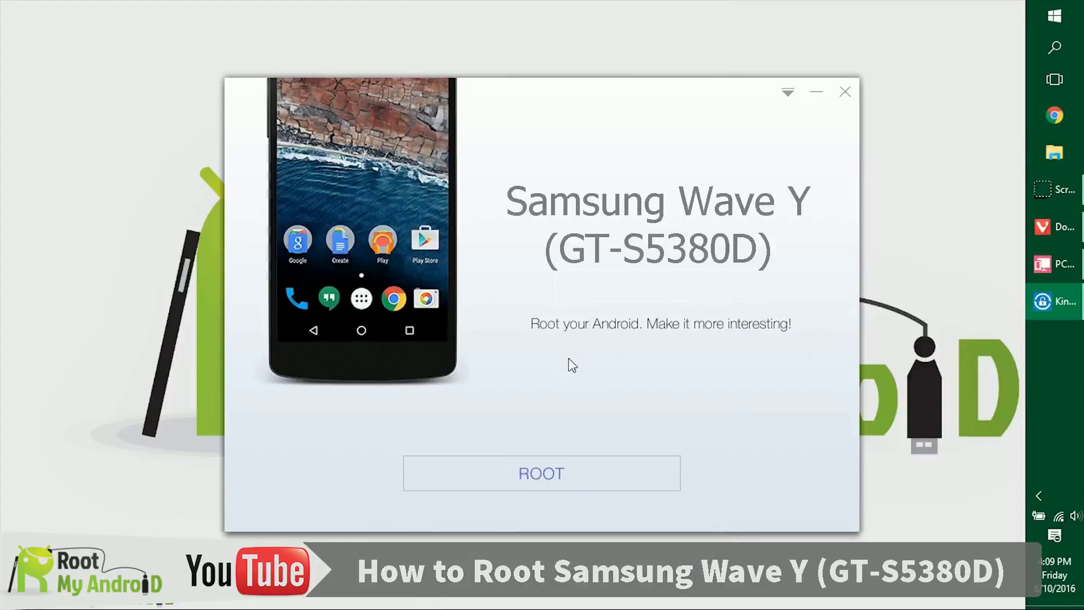
pyautogui.click(624, 469)
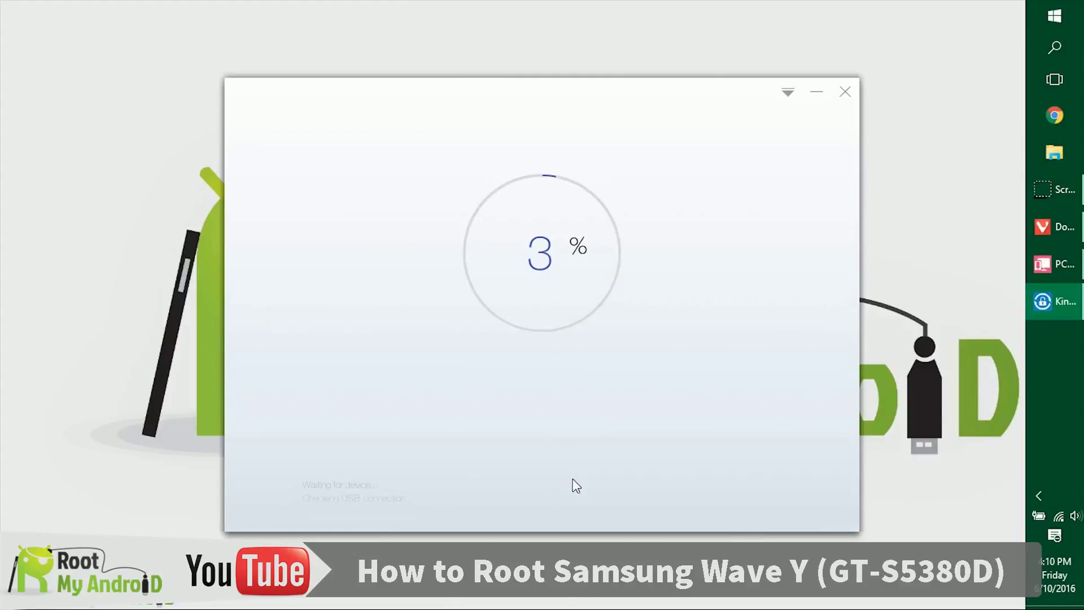
# Place the phone mirror on the left and KingoRoot on the right while rooting reaches ROOT SUCCEEDED
pyautogui.click(1062, 264)
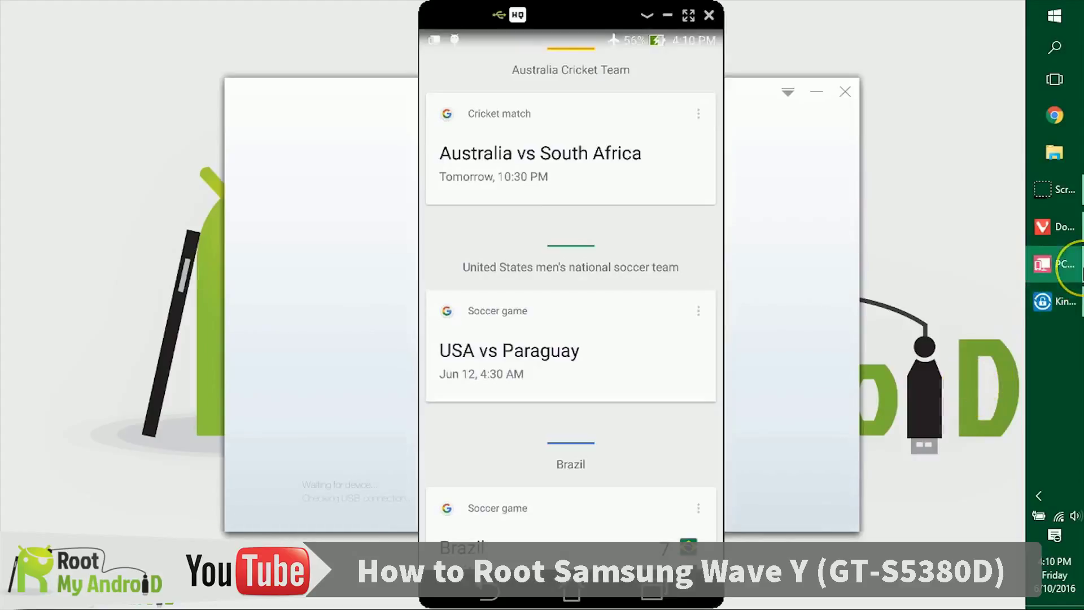
pyautogui.moveTo(578, 13); pyautogui.dragTo(187, 12)
pyautogui.moveTo(481, 88); pyautogui.dragTo(604, 105)
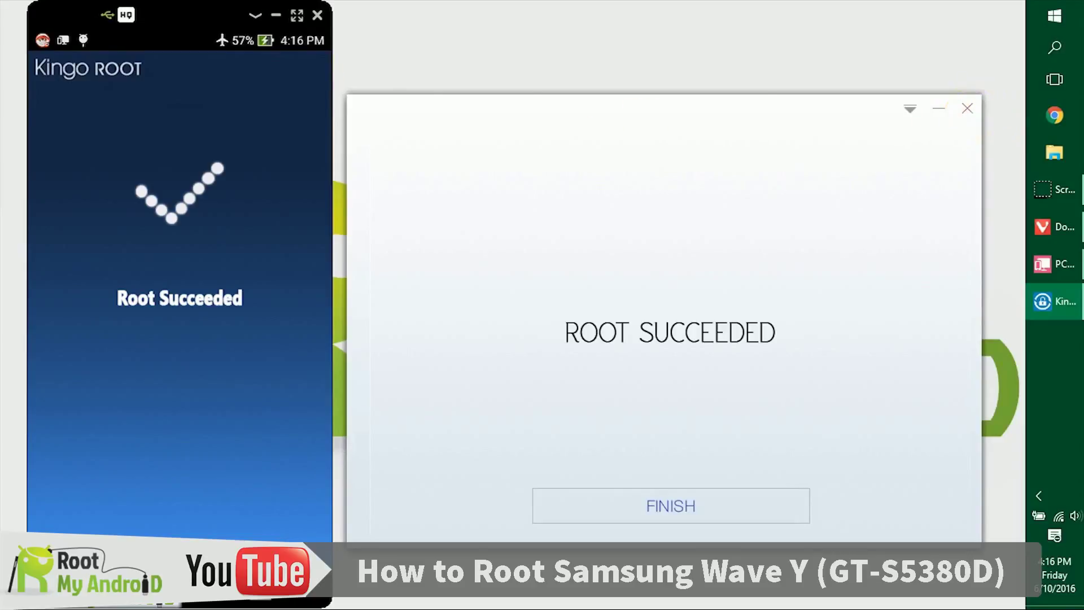
# Close KingoRoot and bring up the Root Checker Pro Google Play page in Vivaldi
pyautogui.click(660, 517)
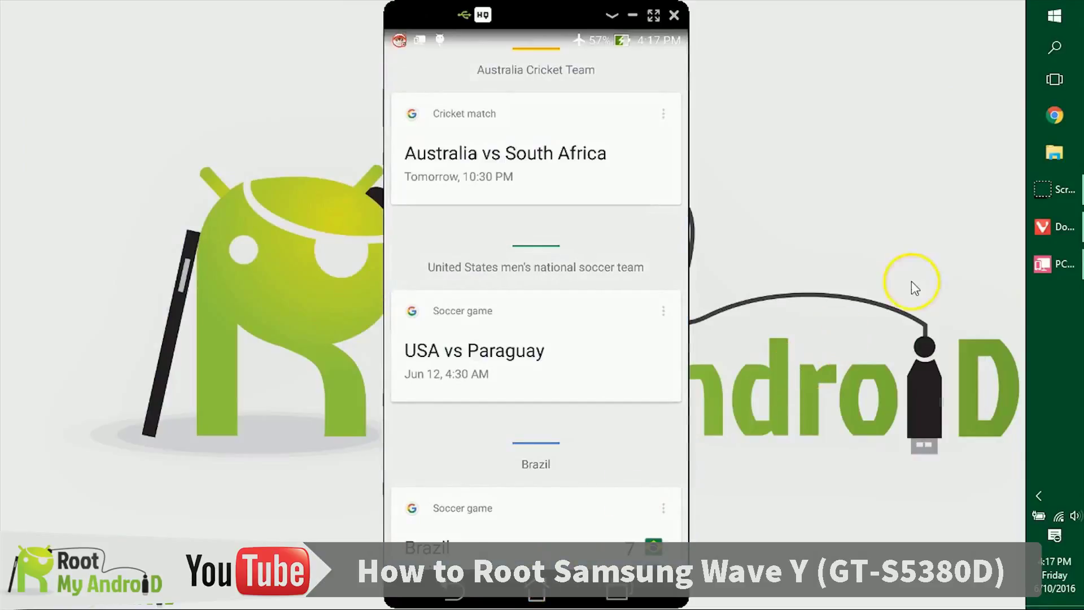
pyautogui.click(1048, 227)
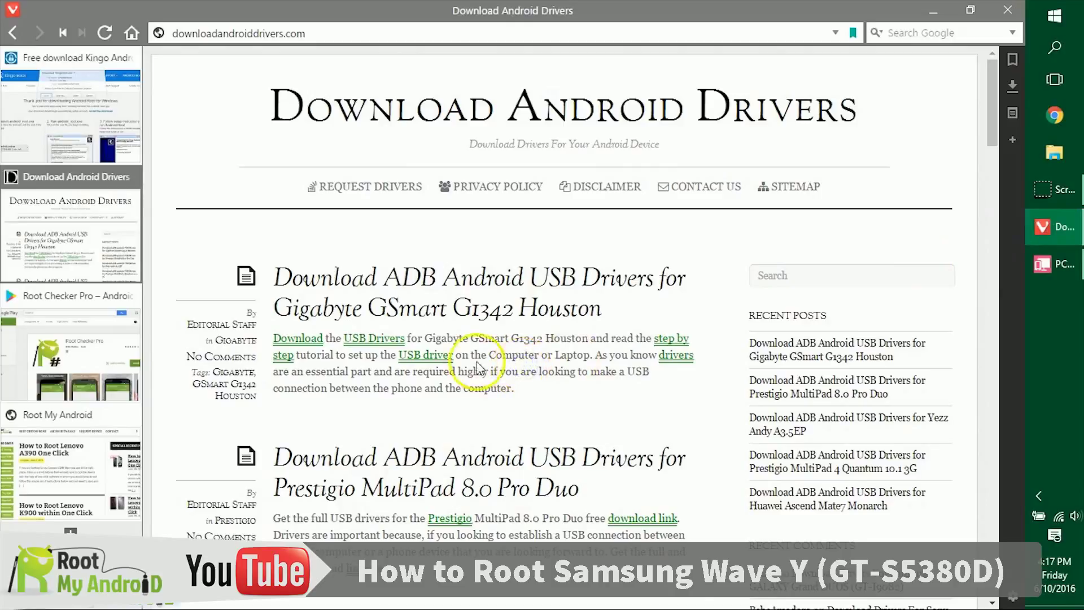
pyautogui.click(63, 341)
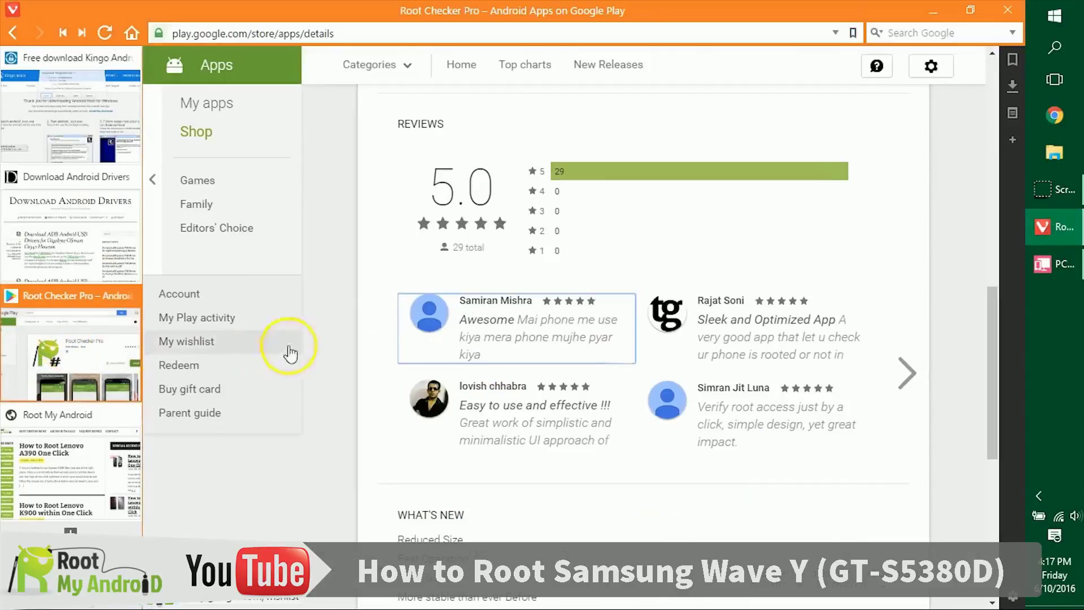
pyautogui.scroll(5, 758, 305)
pyautogui.scroll(5, 758, 305)
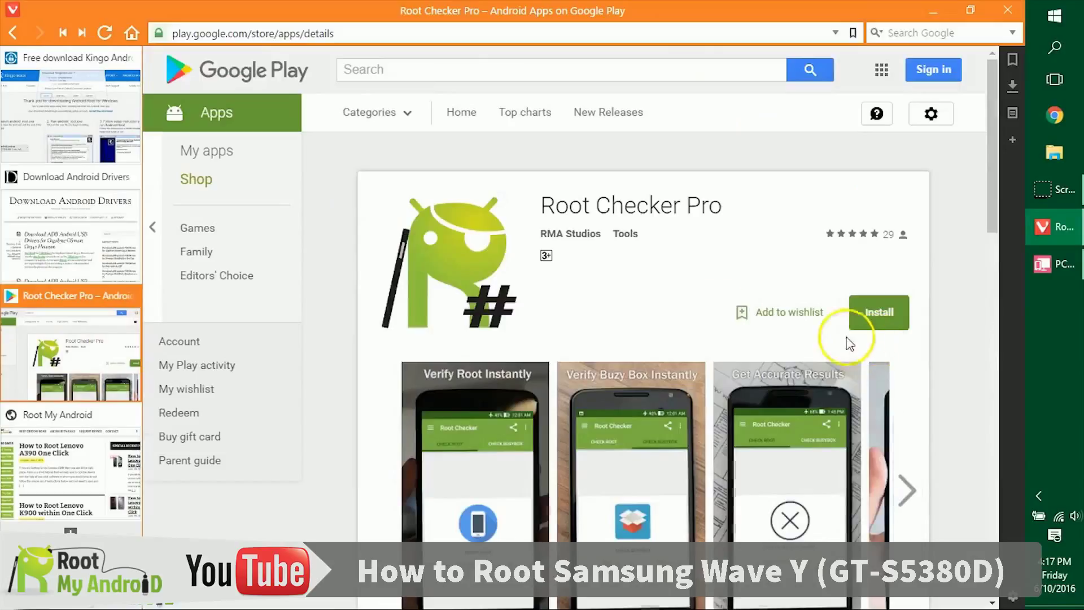
pyautogui.scroll(-3, 852, 339)
# Request installing Root Checker Pro, dismiss the sign-in prompt, and skim the description
pyautogui.click(877, 163)
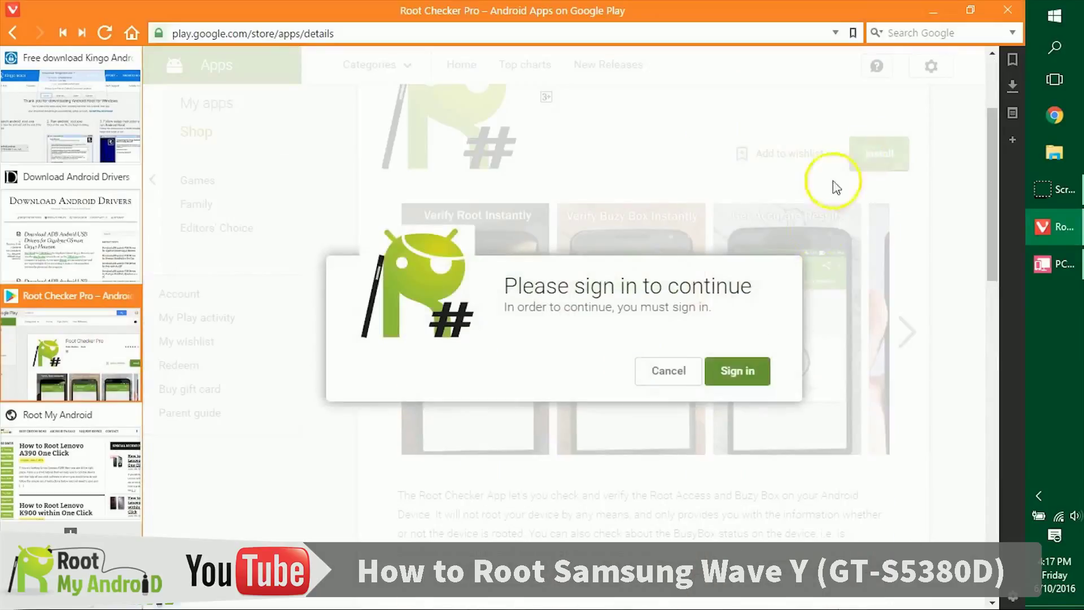
pyautogui.click(720, 374)
pyautogui.click(729, 297)
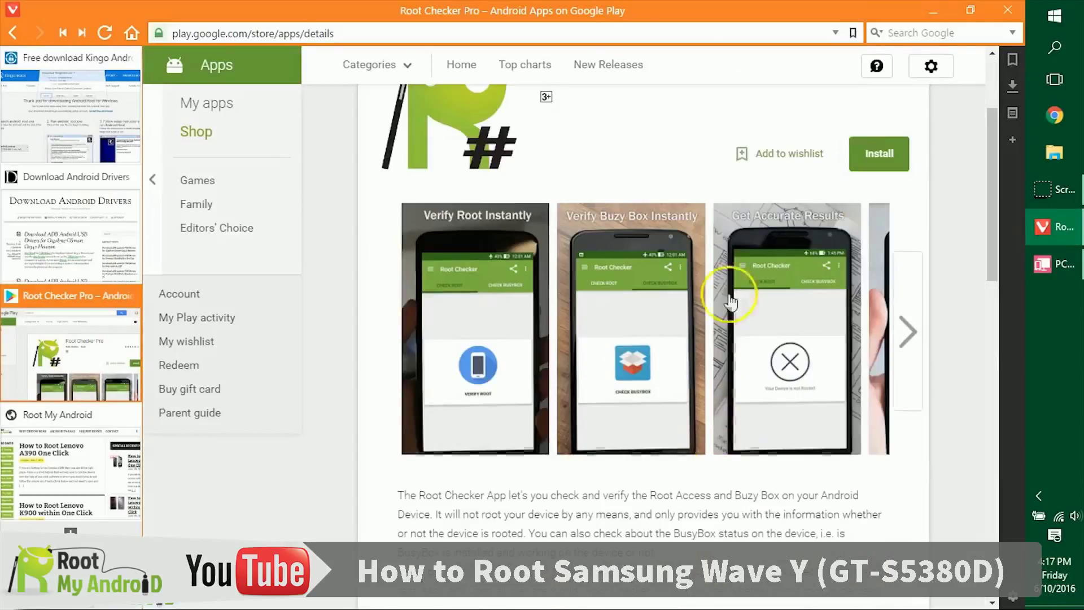
pyautogui.scroll(-15, 726, 303)
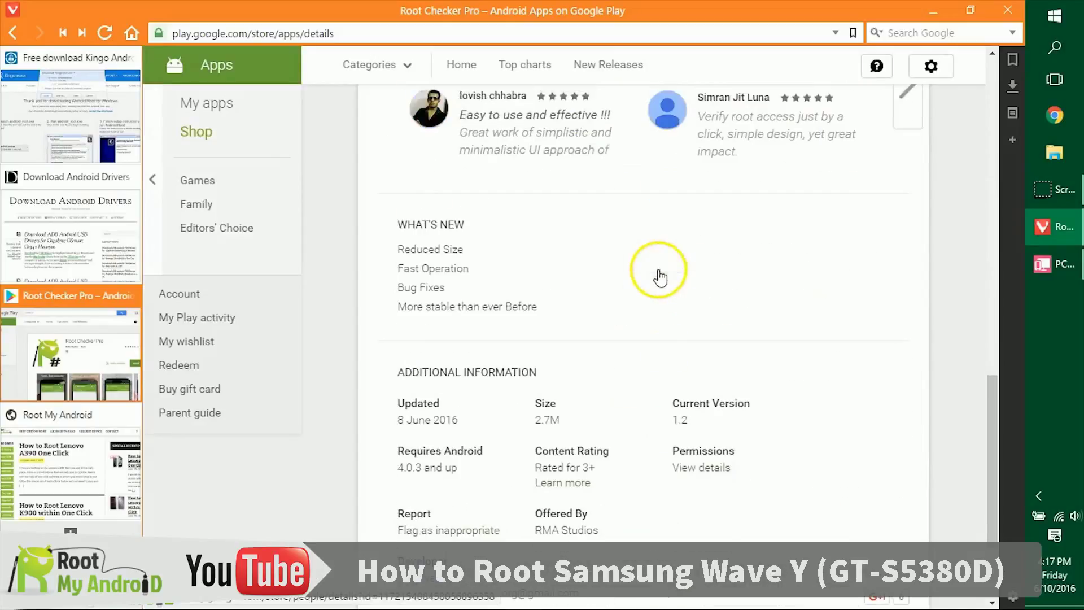
pyautogui.scroll(15, 661, 277)
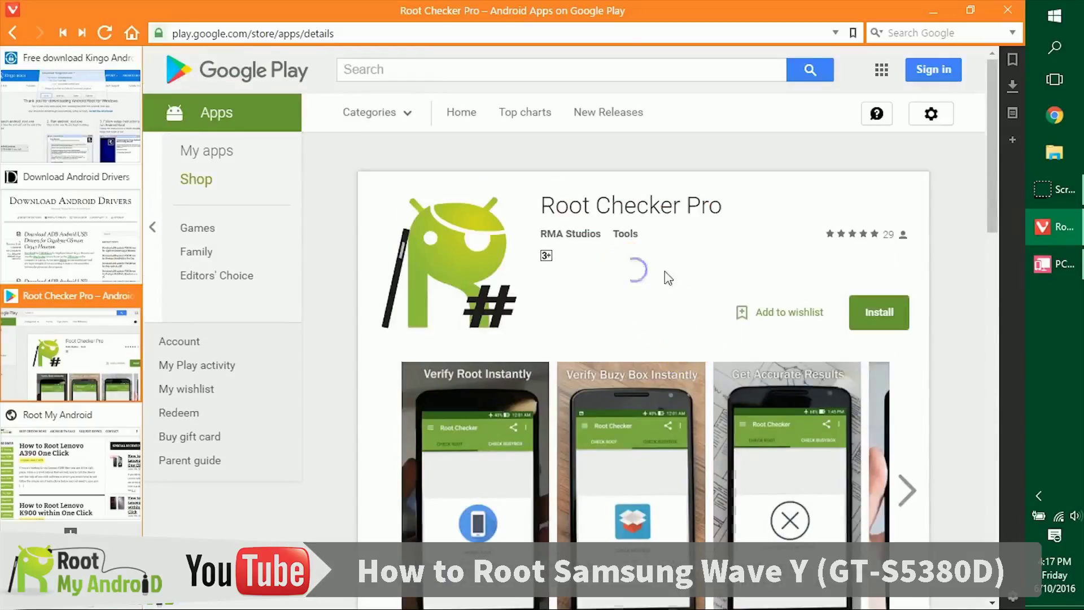
# Launch Root Checker on the phone, verify root ('Your Device is Rooted'), then show Check BusyBox
pyautogui.click(1041, 265)
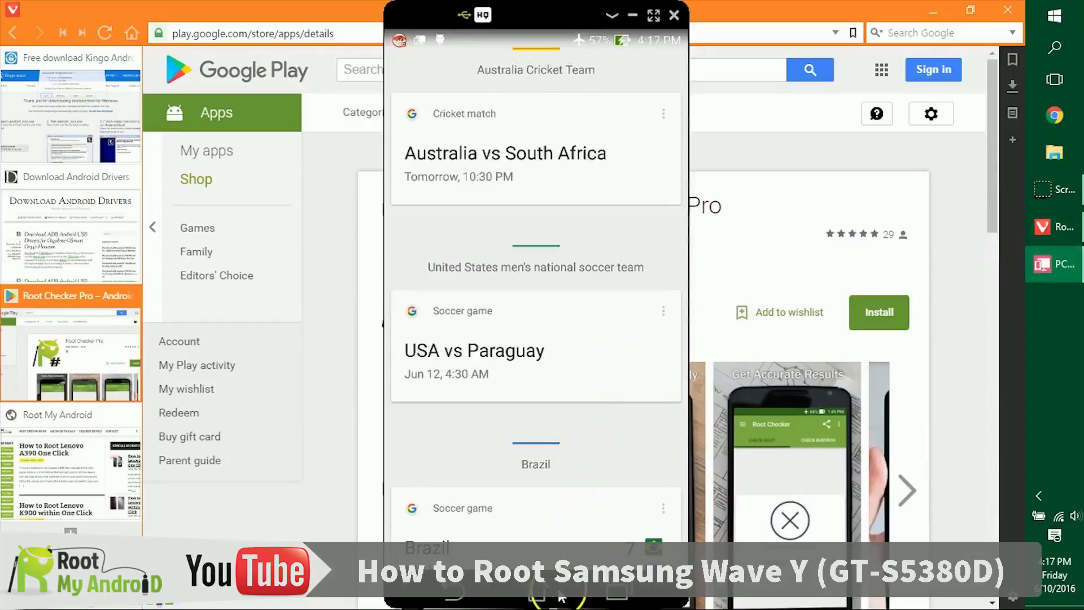
pyautogui.click(540, 594)
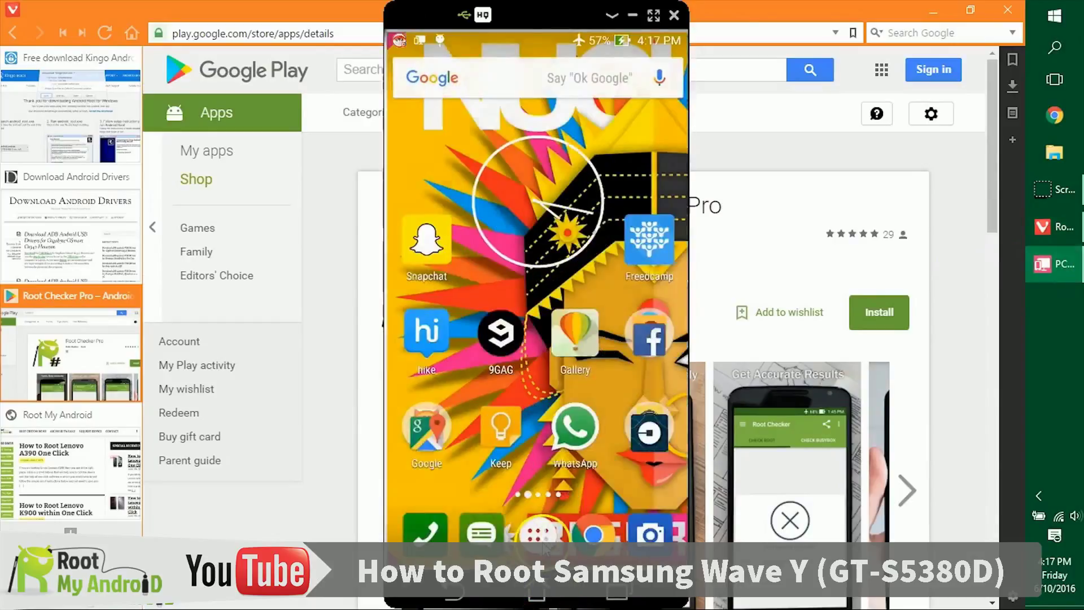
pyautogui.click(541, 532)
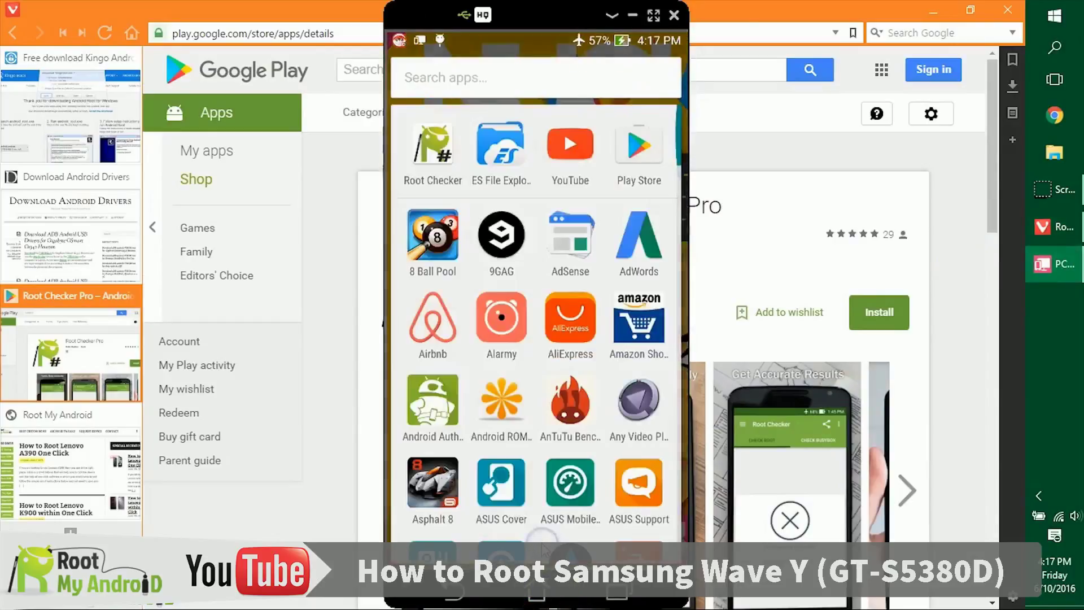
pyautogui.click(444, 151)
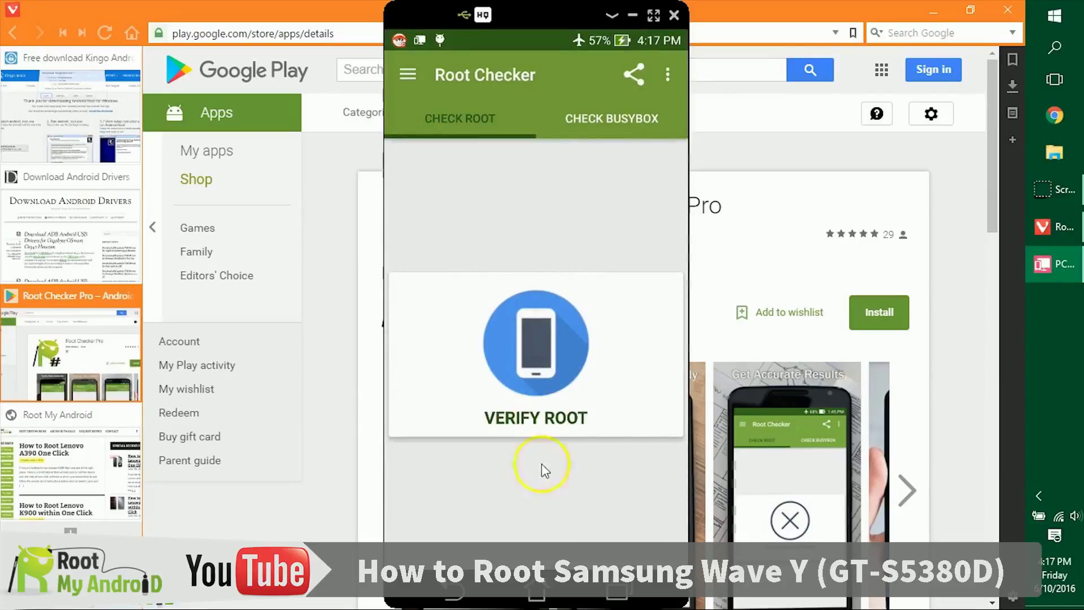
pyautogui.click(529, 374)
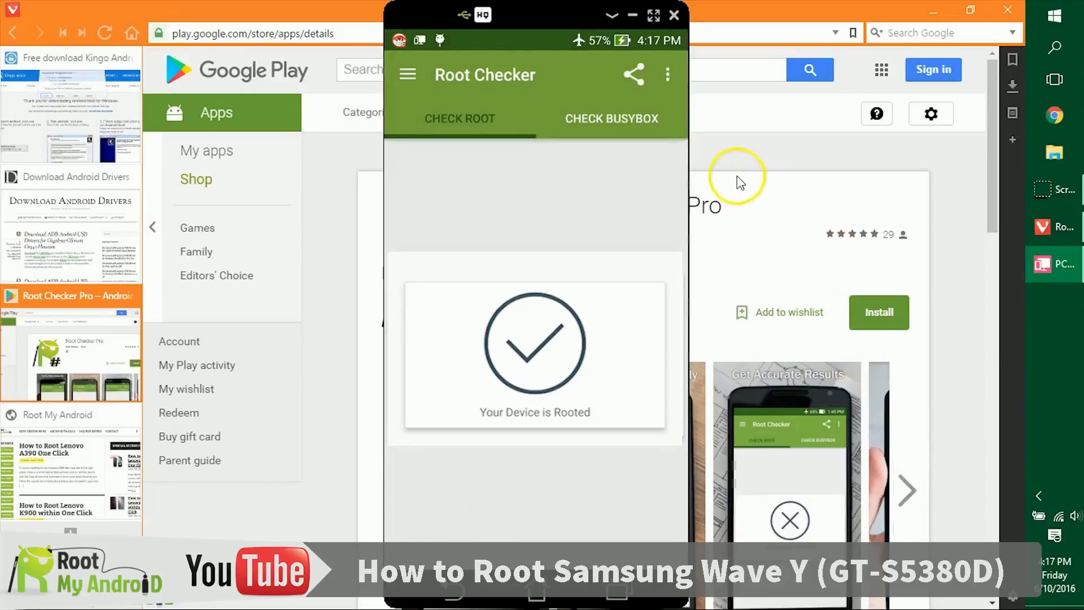
pyautogui.click(607, 126)
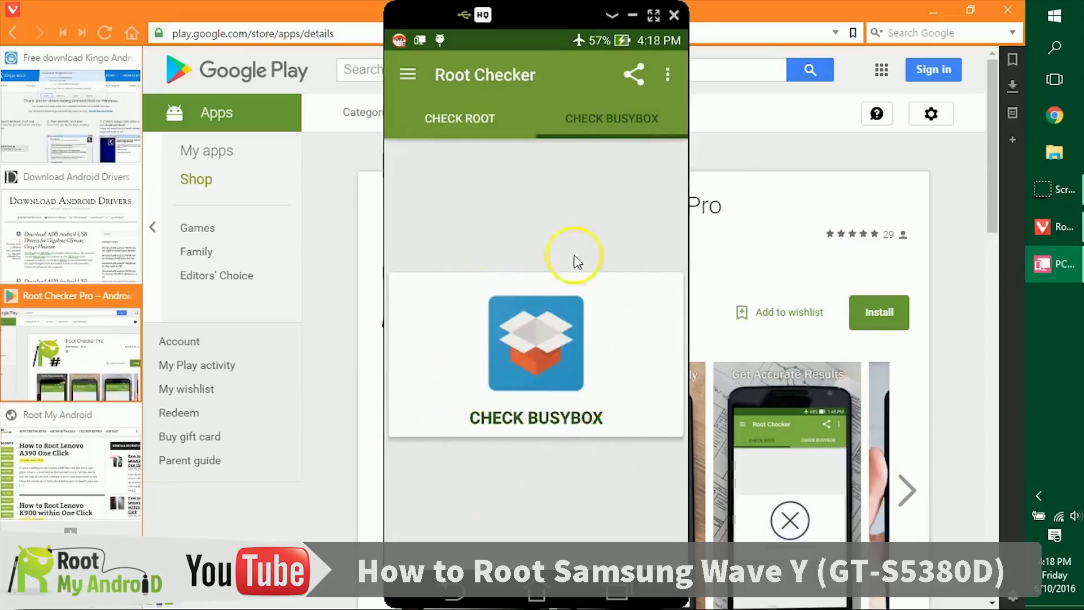
# Browse the Root Basics and Featured Tutorials articles from Root Checker's menu
pyautogui.click(406, 71)
pyautogui.click(528, 316)
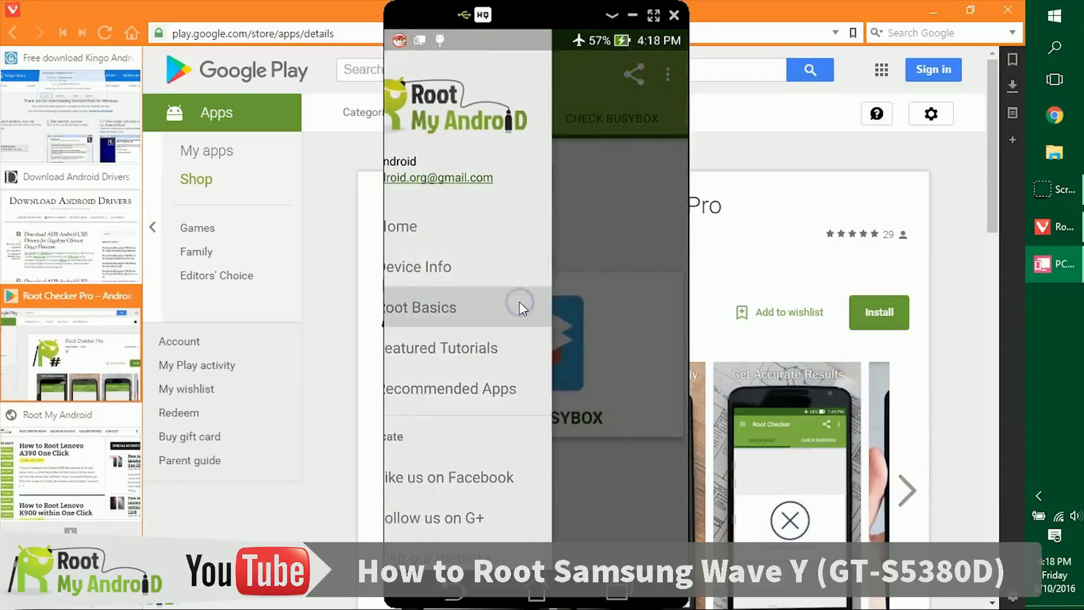
pyautogui.moveTo(530, 365); pyautogui.dragTo(484, 249)
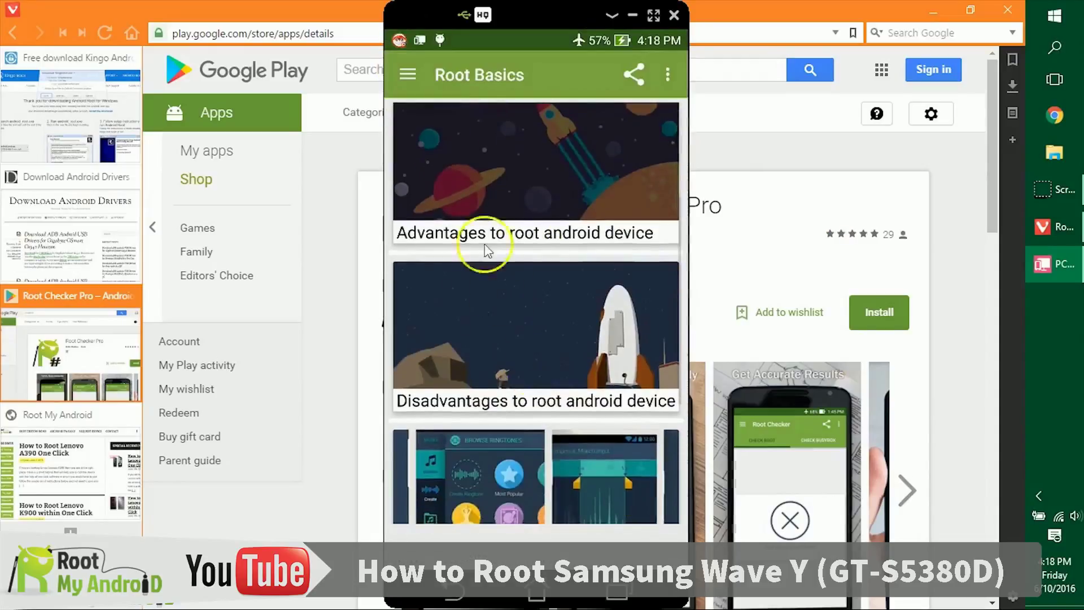
pyautogui.click(408, 74)
pyautogui.click(489, 350)
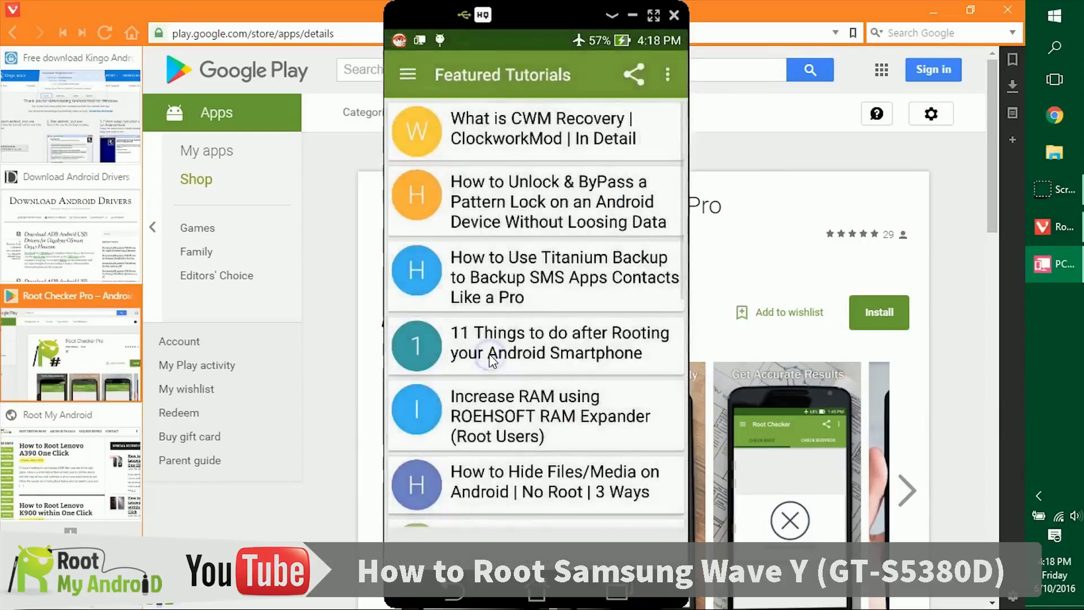
pyautogui.scroll(-5, 576, 169)
pyautogui.scroll(-5, 588, 198)
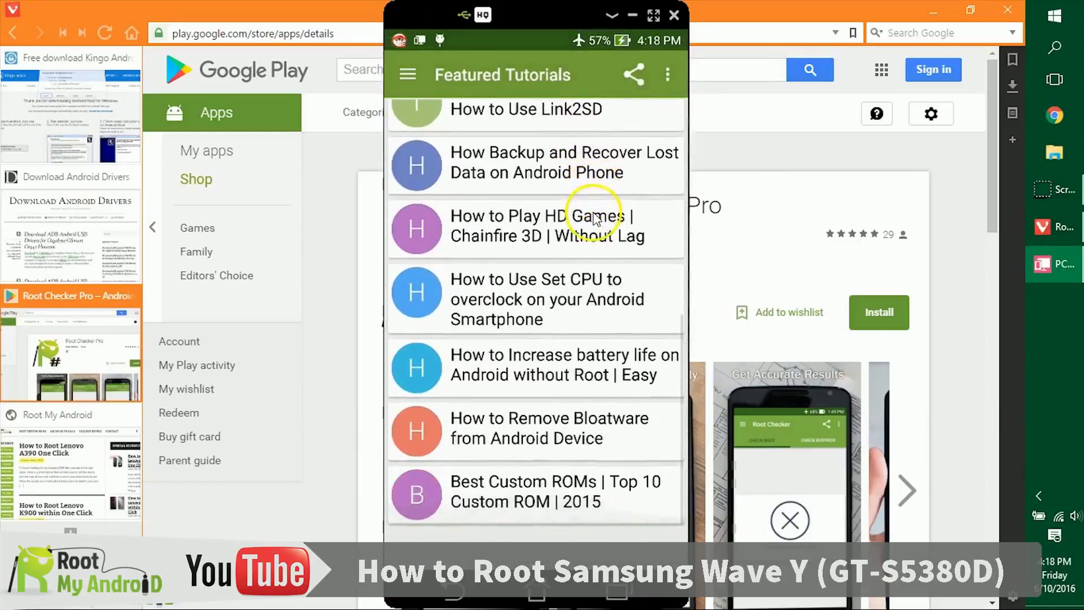
pyautogui.scroll(5, 598, 257)
pyautogui.scroll(3, 606, 300)
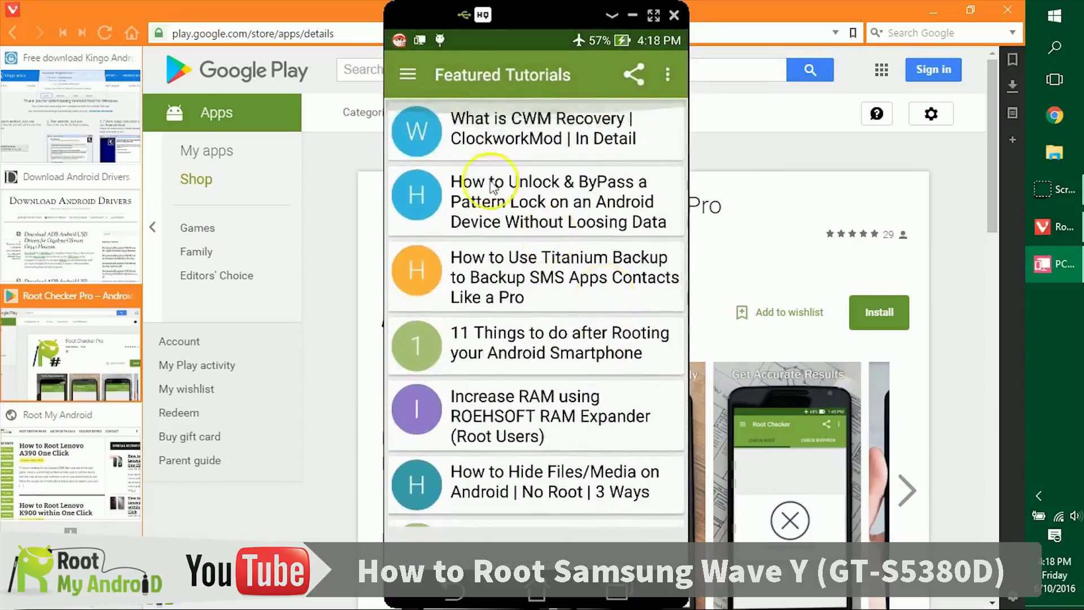
# Return to the root result, open the app's Play Store listing, and go back to Vivaldi
pyautogui.click(408, 74)
pyautogui.click(460, 226)
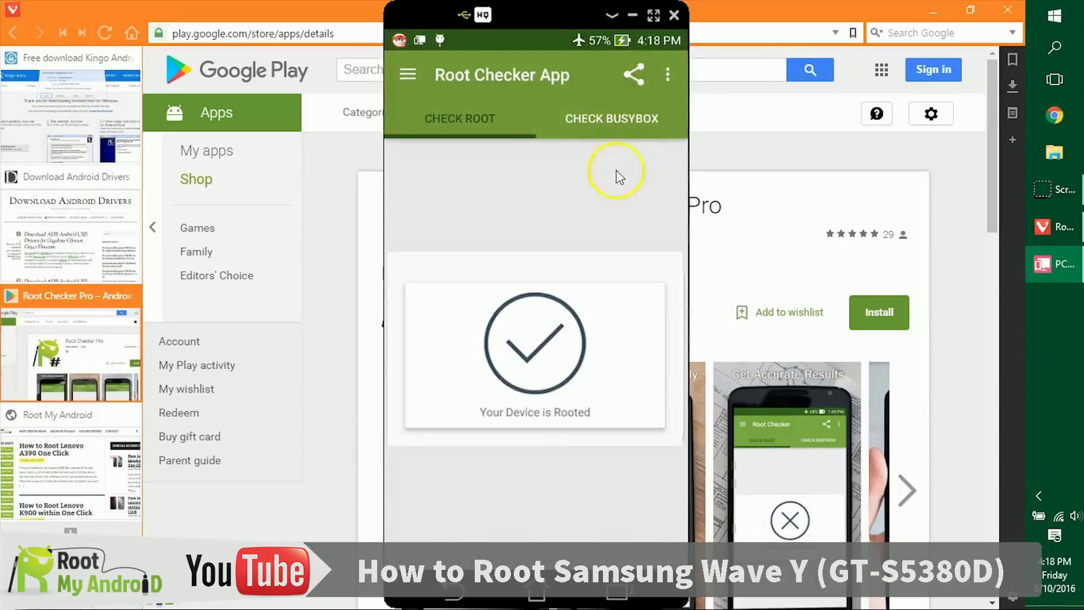
pyautogui.click(610, 186)
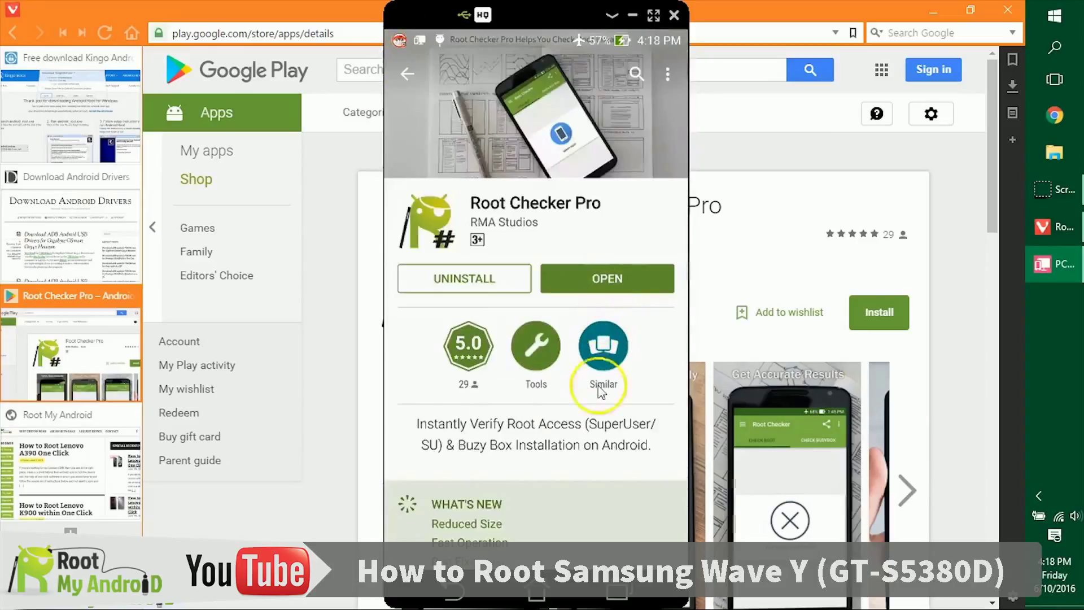
pyautogui.click(686, 130)
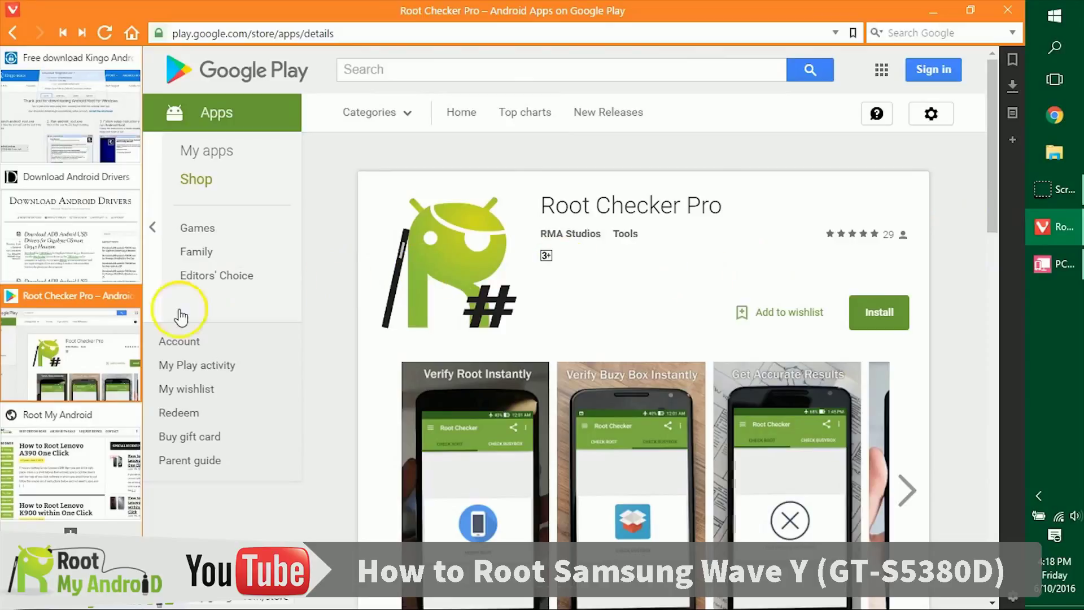
# On the Root My Android site, list and browse the posts in the Featured category
pyautogui.click(63, 469)
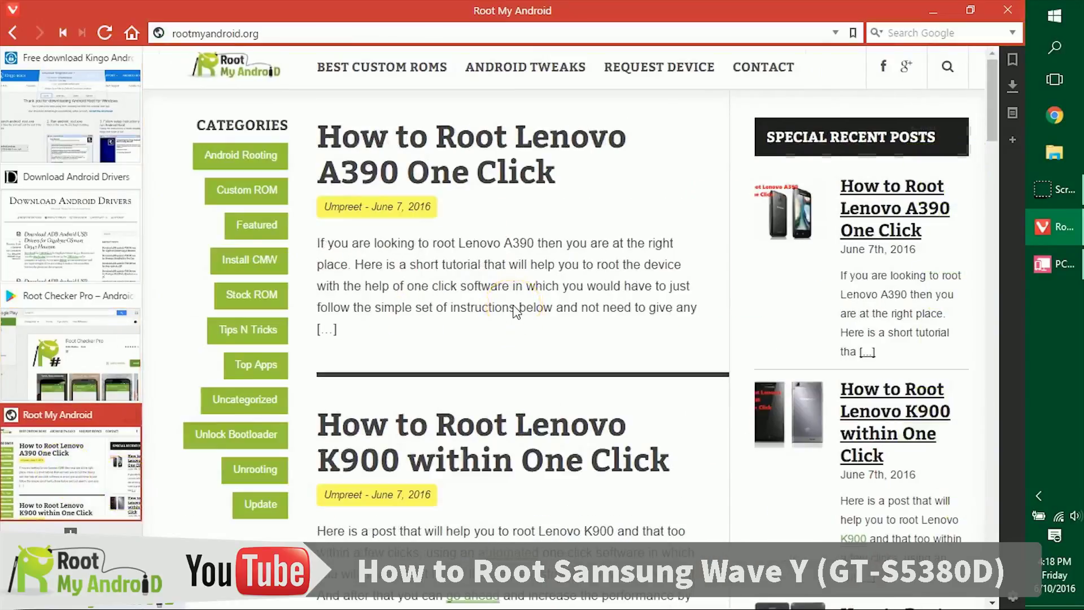
pyautogui.click(256, 223)
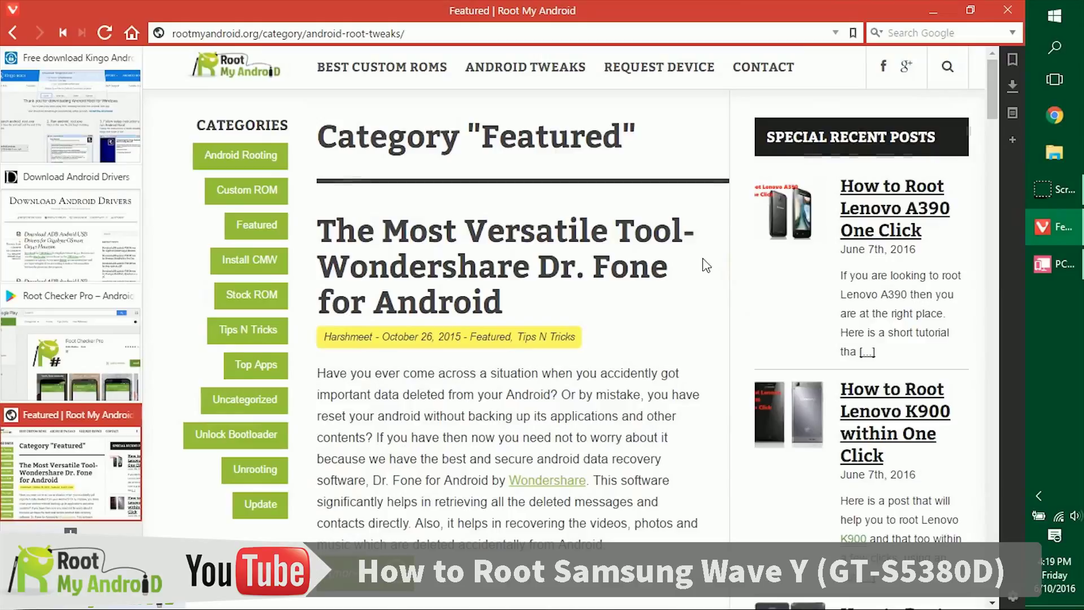
pyautogui.scroll(-7, 706, 266)
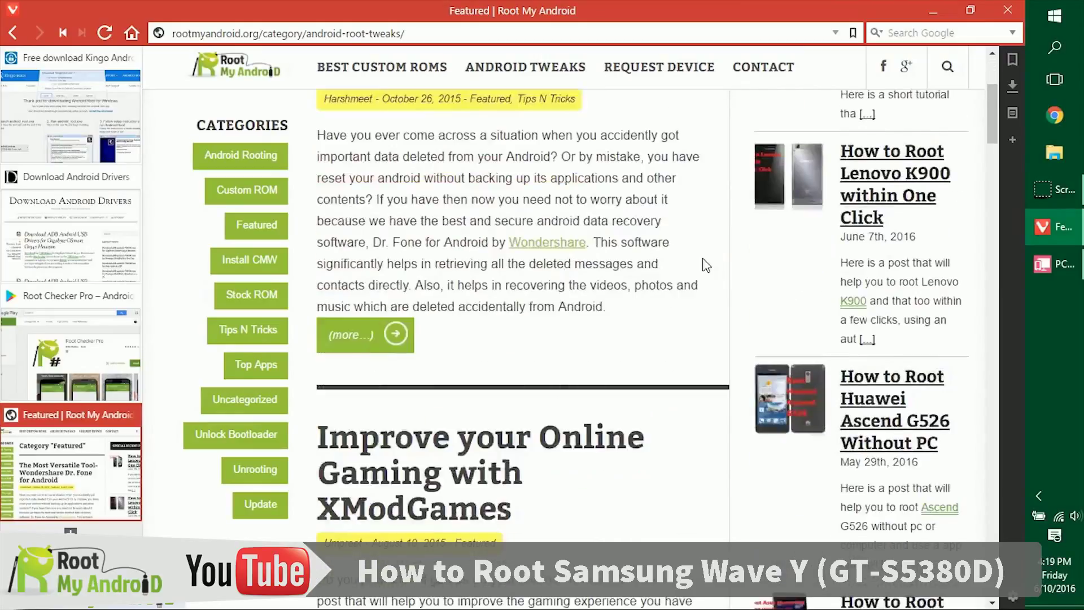
pyautogui.click(712, 310)
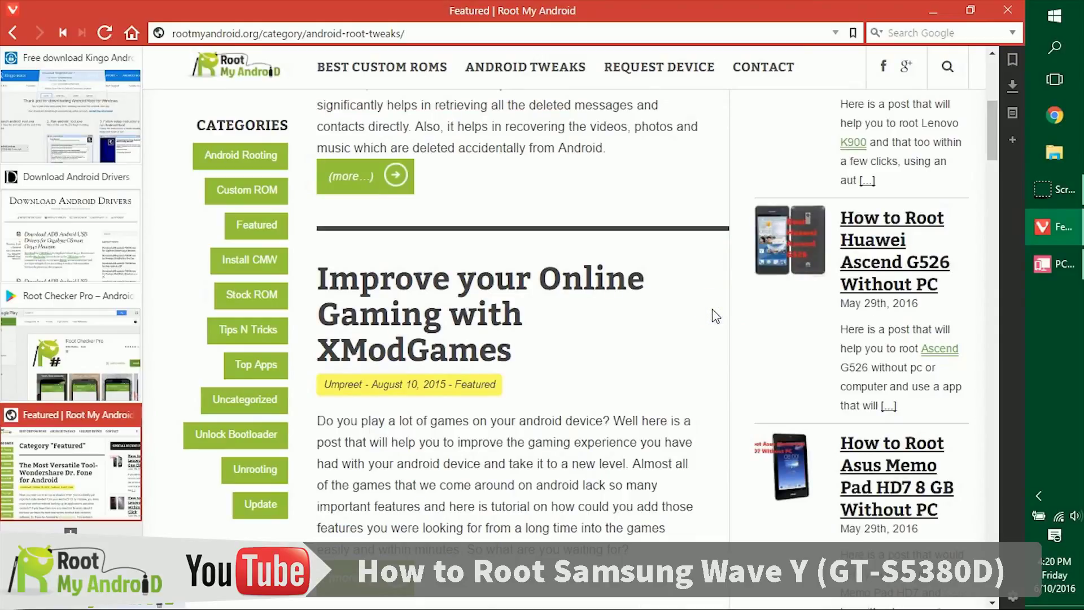
pyautogui.click(683, 311)
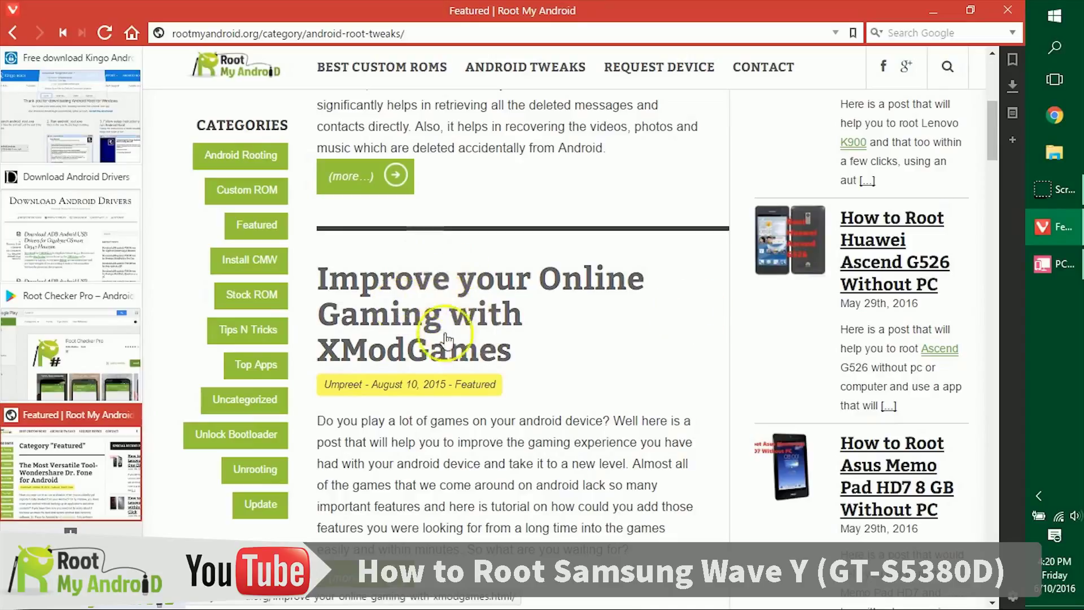
pyautogui.scroll(-9, 642, 259)
pyautogui.scroll(-15, 689, 344)
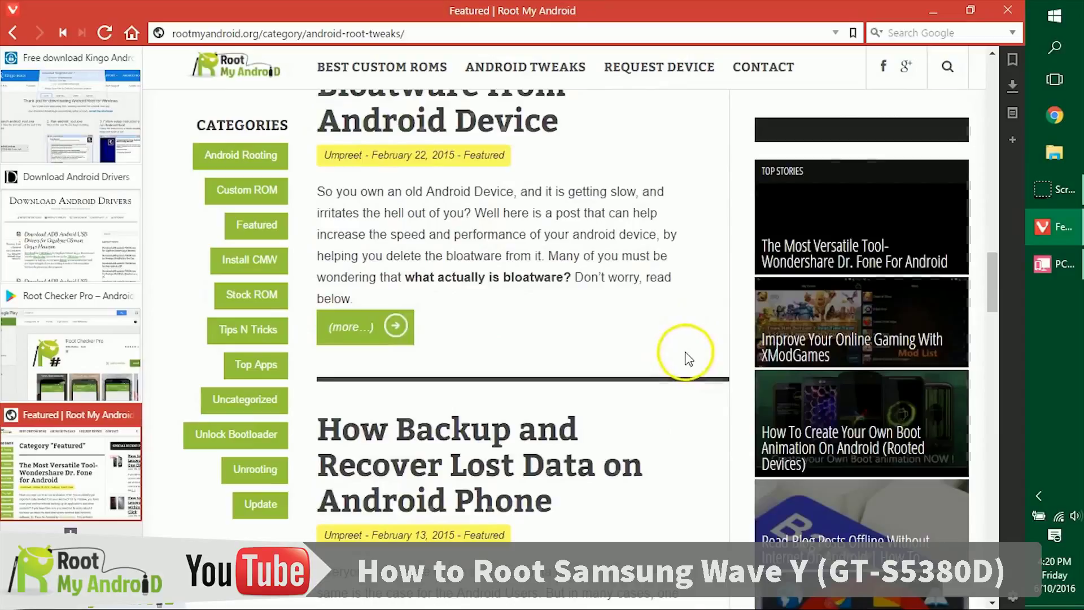
pyautogui.scroll(20, 685, 357)
pyautogui.scroll(5, 655, 319)
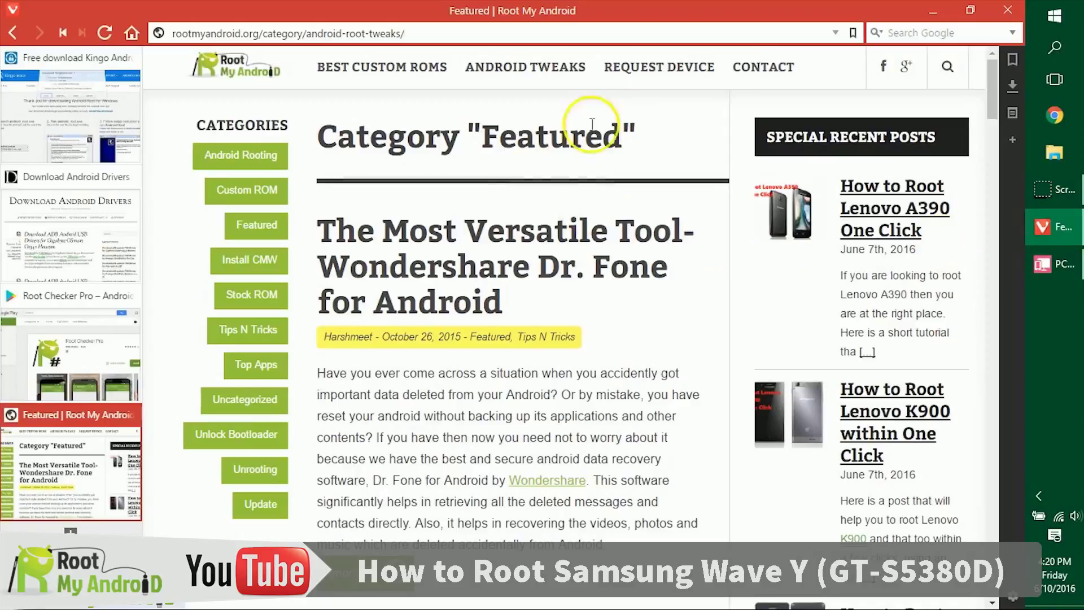
# Open the site's Contact Us page and look over its message form
pyautogui.click(769, 66)
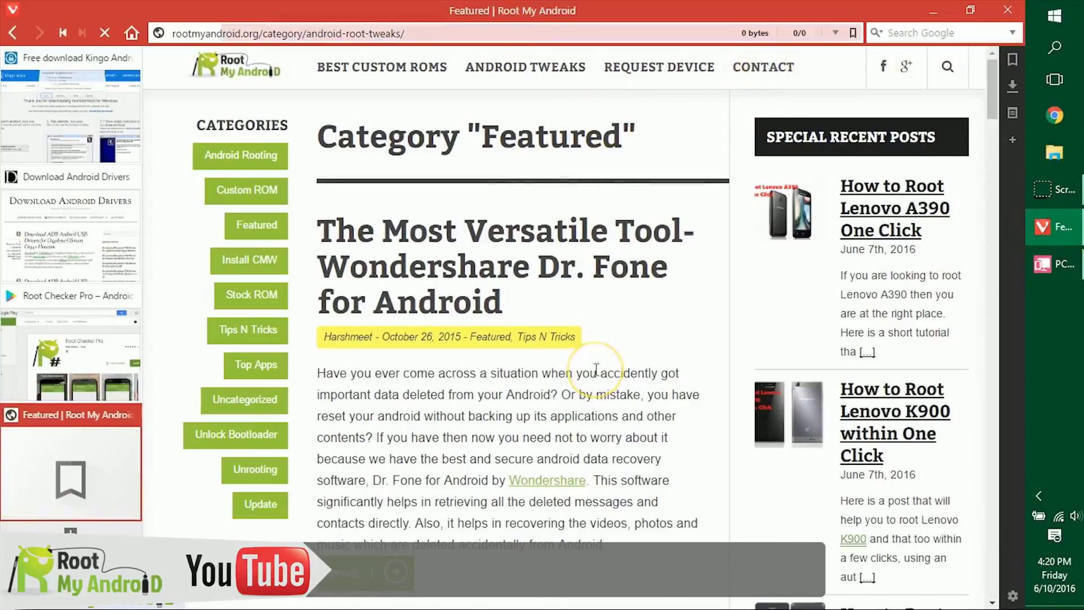
pyautogui.scroll(-3, 615, 364)
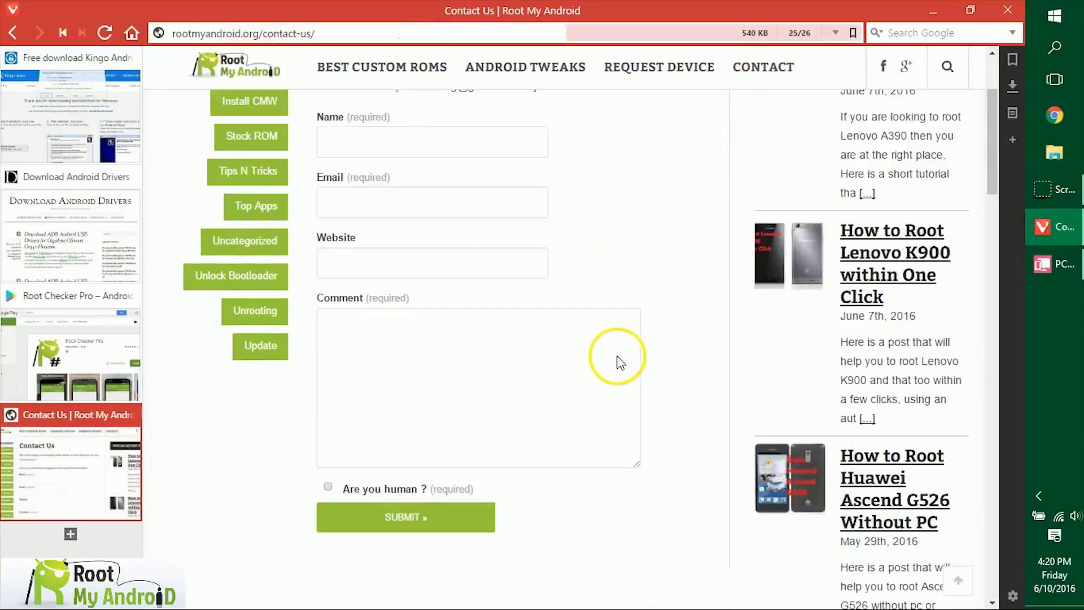
pyautogui.scroll(3, 680, 381)
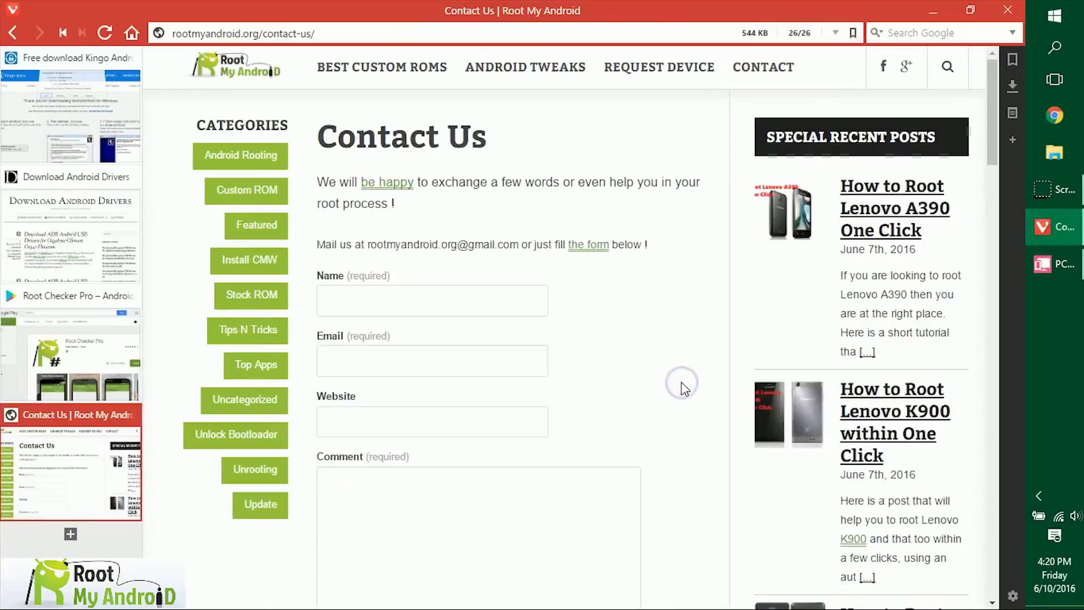